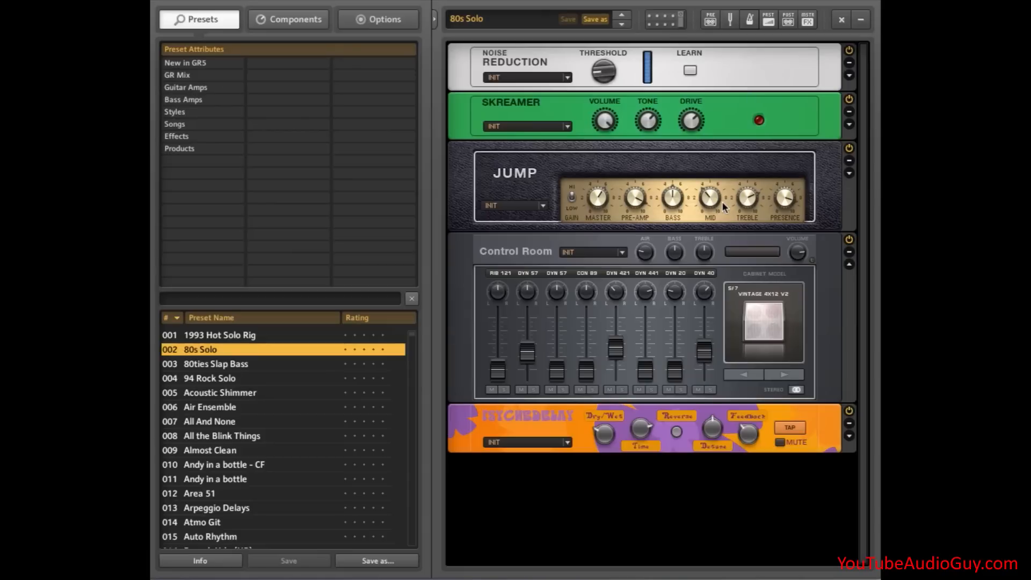
Step: Clear the loaded 80s Solo components from the rack and add an empty Master FX container
{"action": "left_click", "coordinate": [841, 21]}
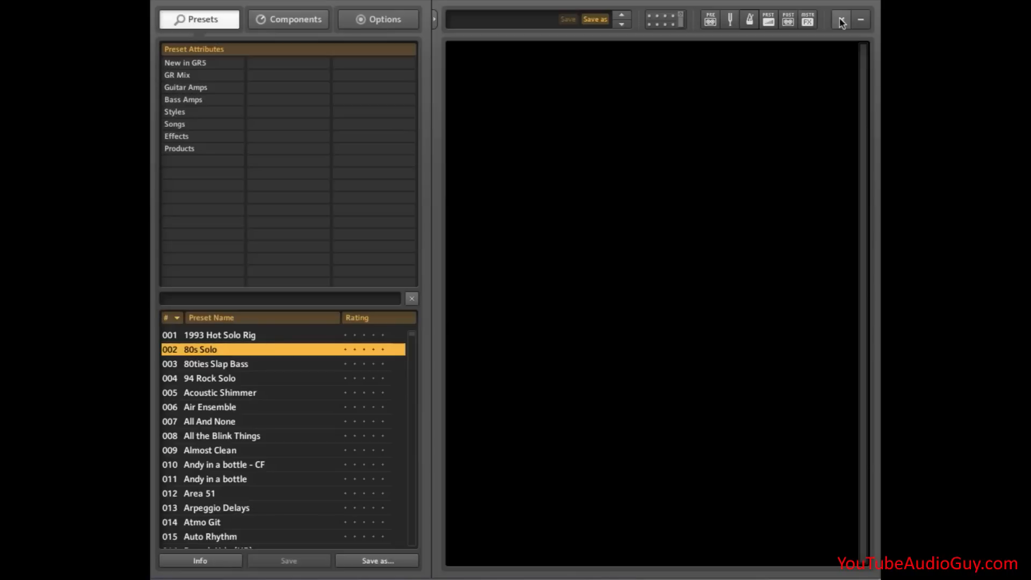
{"action": "left_click", "coordinate": [807, 21]}
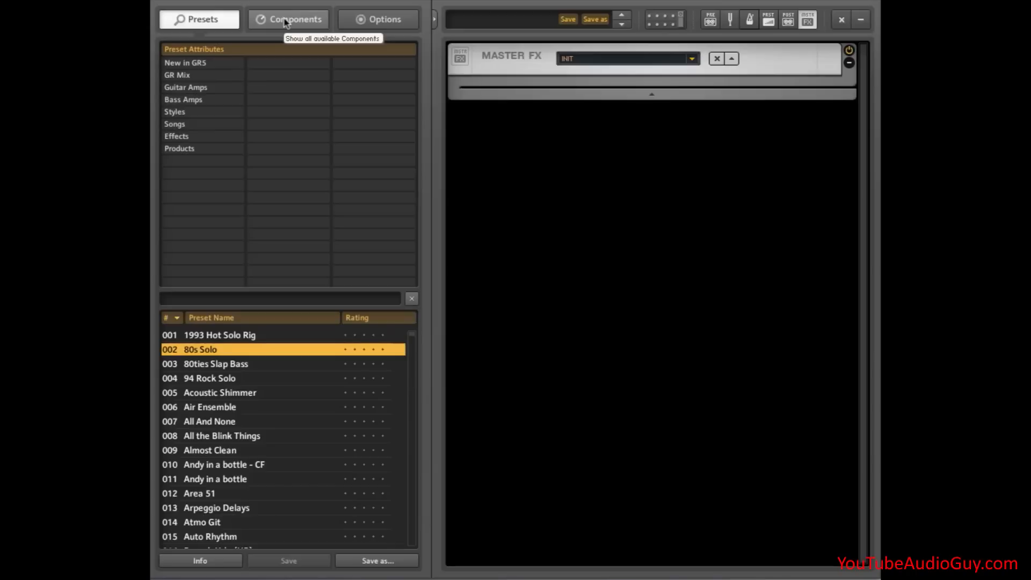
Step: Add the Twang Reverb amplifier with its matched cabinet inside the Master FX container
{"action": "left_click", "coordinate": [286, 21]}
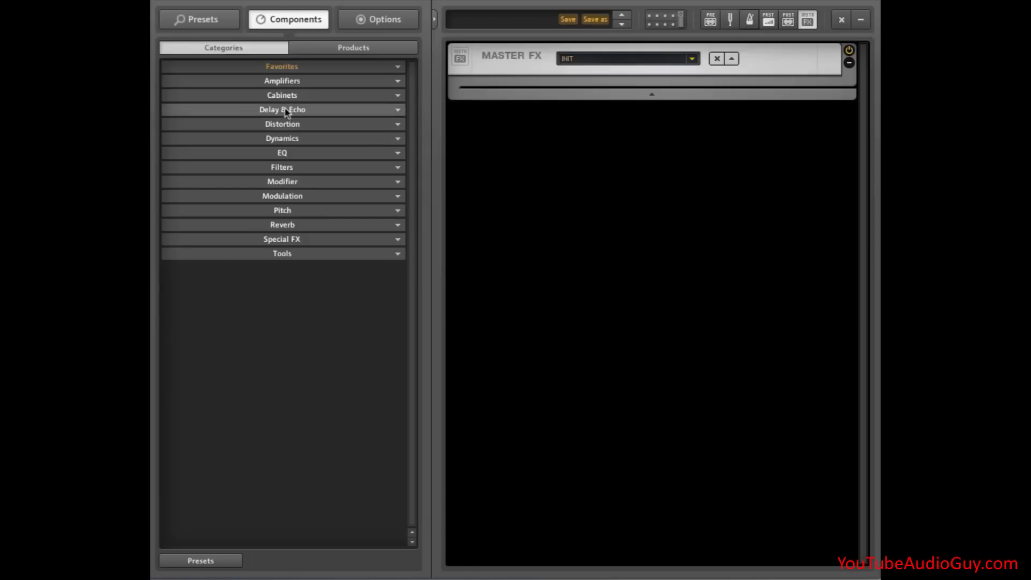
{"action": "left_click", "coordinate": [295, 83]}
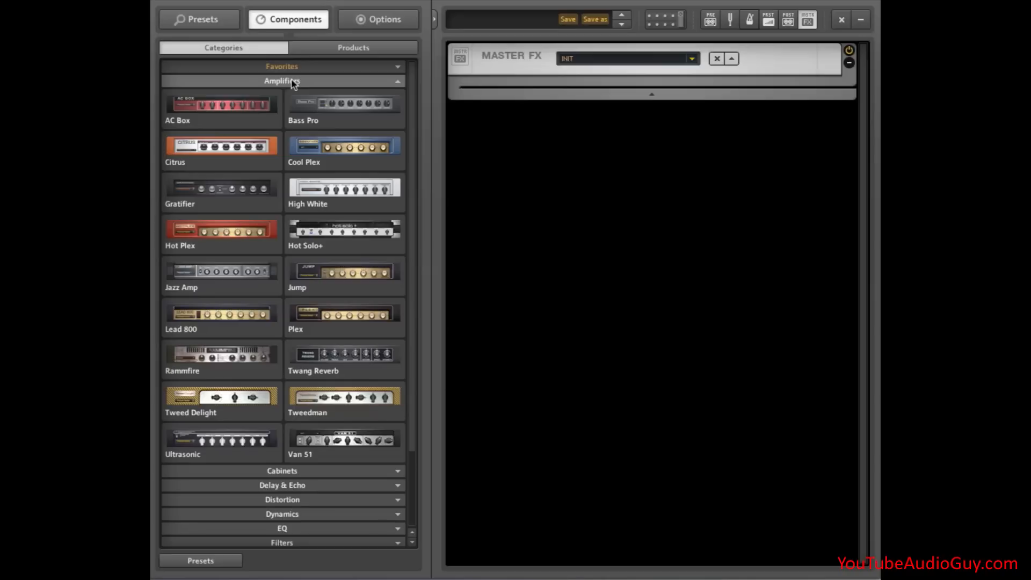
{"action": "left_click_drag", "start_coordinate": [338, 360], "coordinate": [618, 92]}
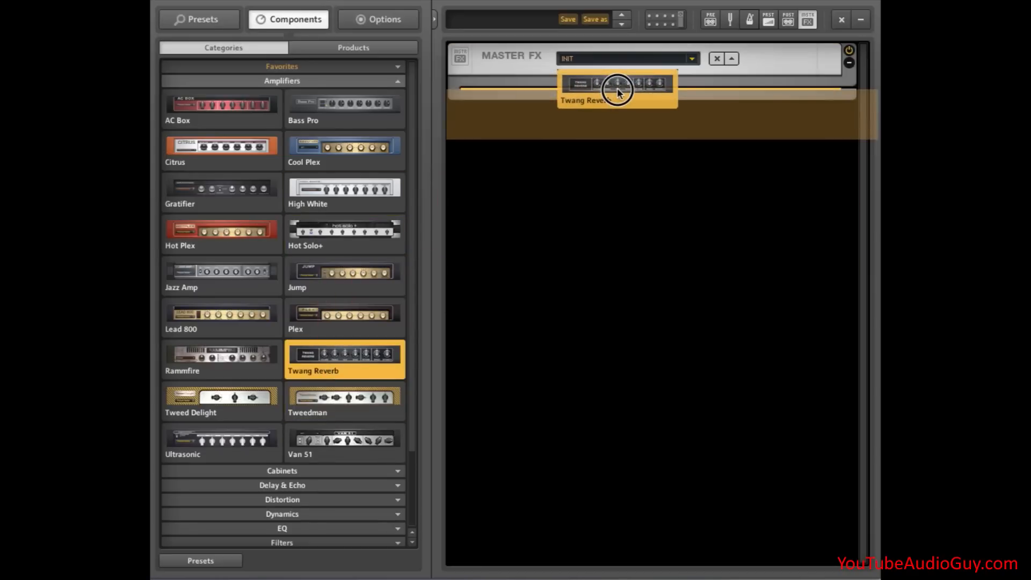
{"action": "left_click_drag", "start_coordinate": [619, 93], "coordinate": [619, 93]}
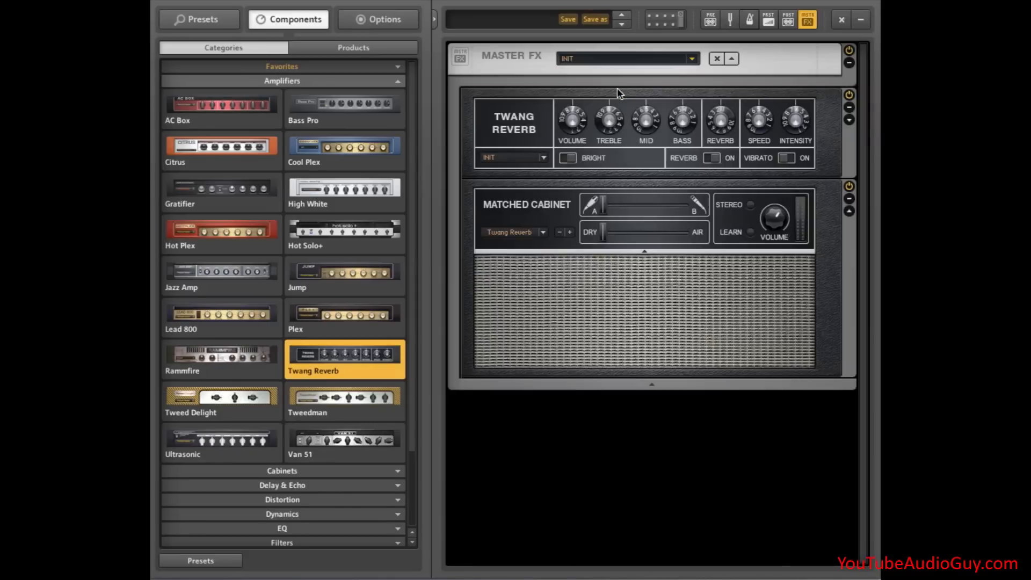
Step: Load the user preset KK Funk Gtr on the Twang Reverb amplifier
{"action": "left_click", "coordinate": [543, 157]}
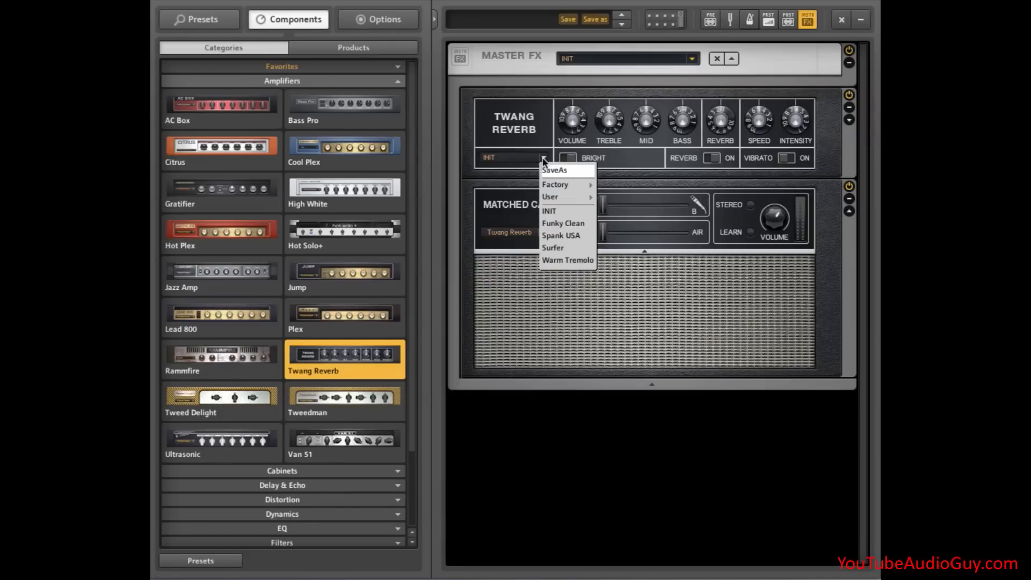
{"action": "mouse_move", "coordinate": [553, 197]}
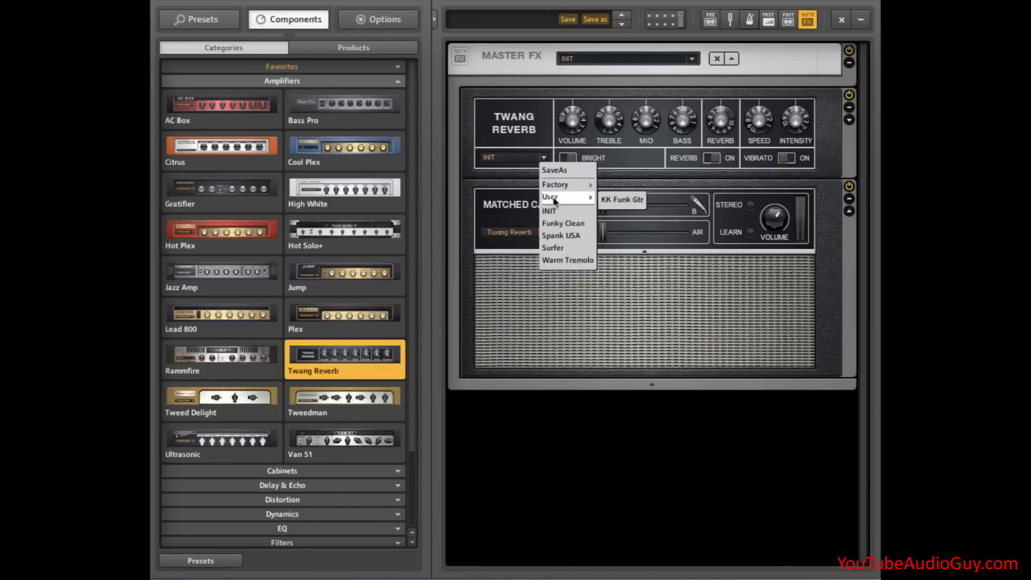
{"action": "left_click", "coordinate": [618, 201]}
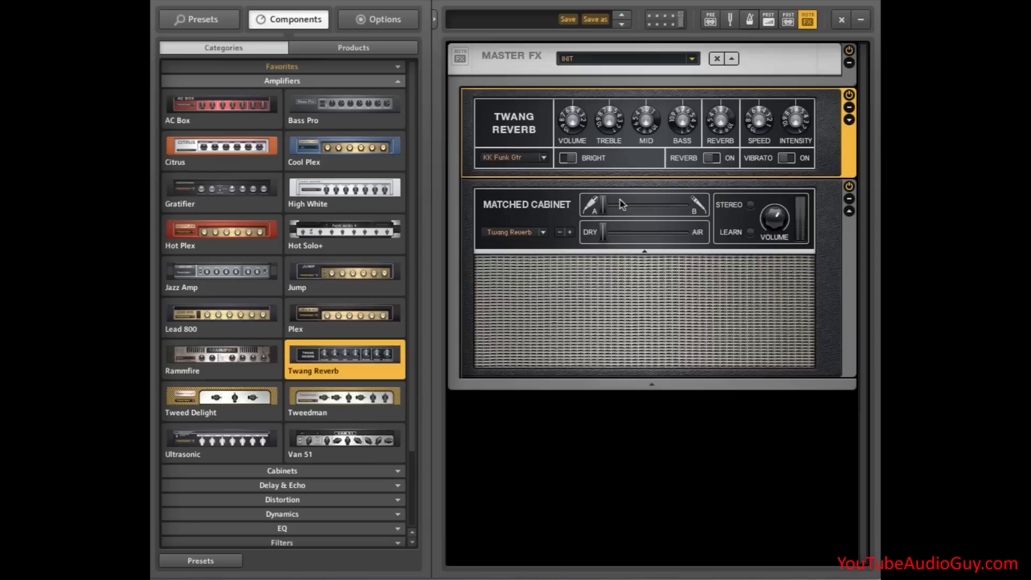
Step: Change the matched cabinet's model to Lead 800 (GR3)
{"action": "left_click", "coordinate": [543, 232]}
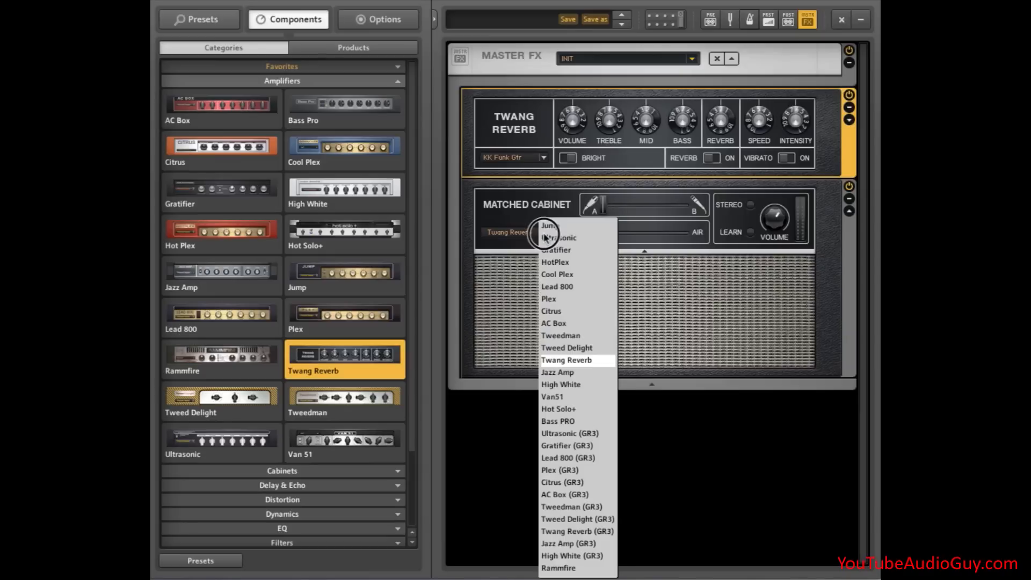
{"action": "left_click", "coordinate": [578, 461]}
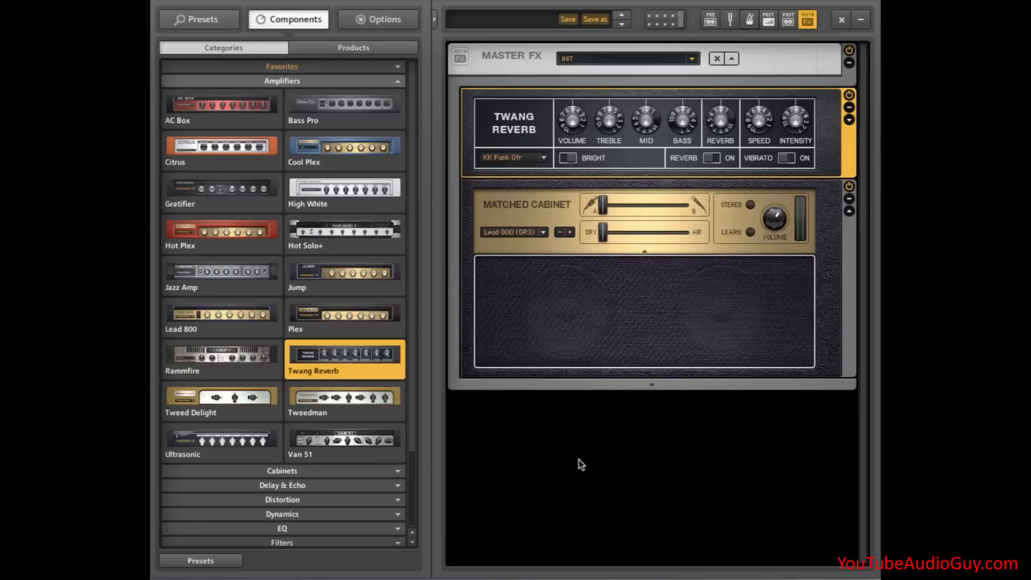
{"action": "left_click", "coordinate": [579, 460]}
{"action": "left_click", "coordinate": [774, 225]}
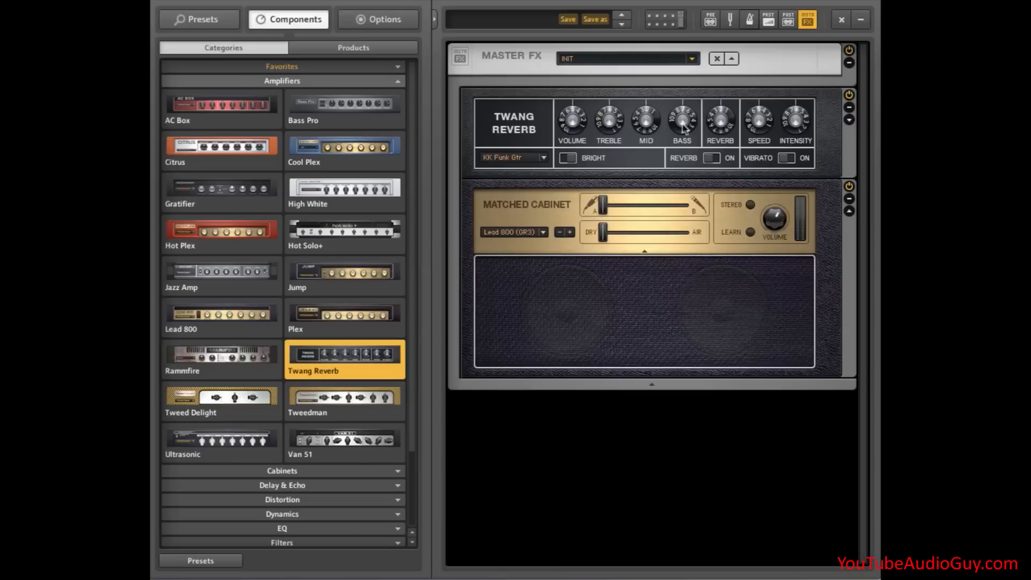
Step: Add a Studio Reverb below the matched cabinet inside the Master FX container
{"action": "left_click", "coordinate": [398, 82]}
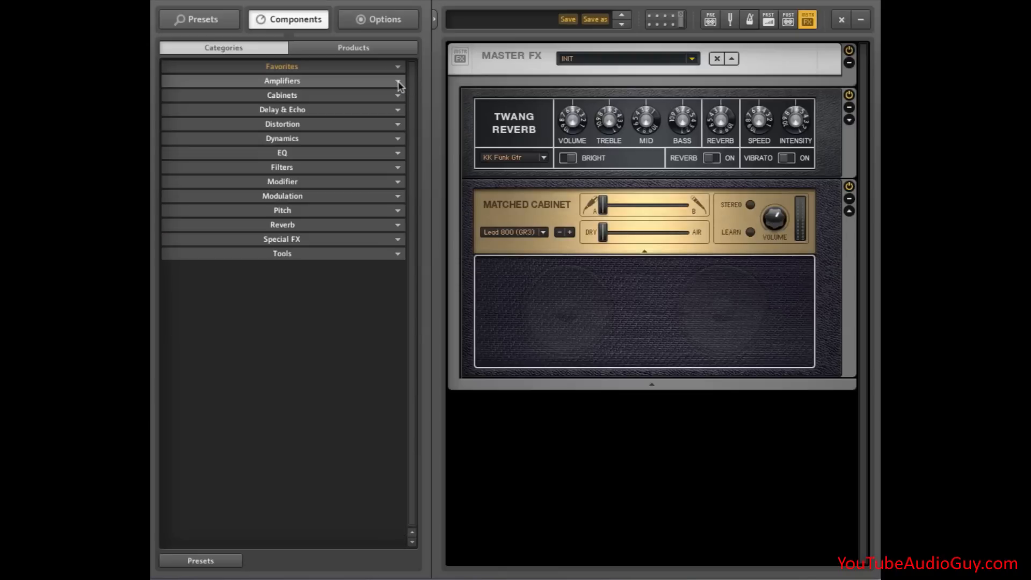
{"action": "left_click", "coordinate": [397, 226]}
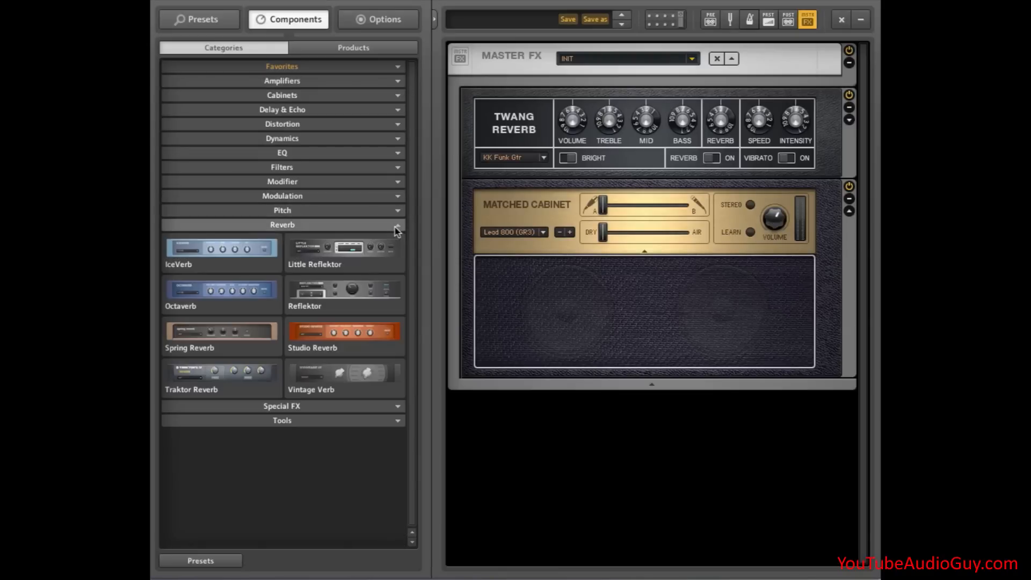
{"action": "left_click", "coordinate": [354, 343]}
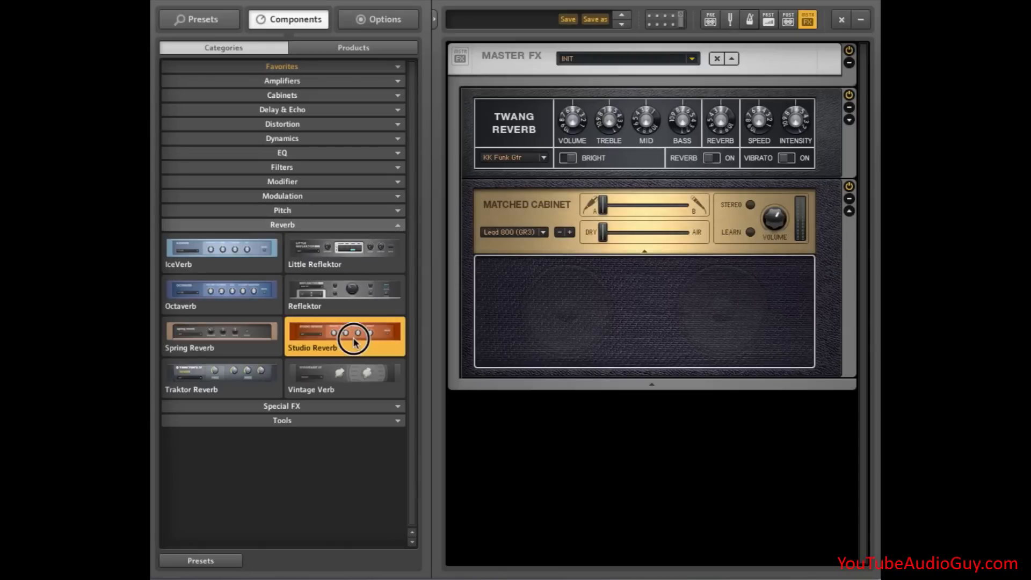
{"action": "left_click_drag", "start_coordinate": [354, 342], "coordinate": [650, 375]}
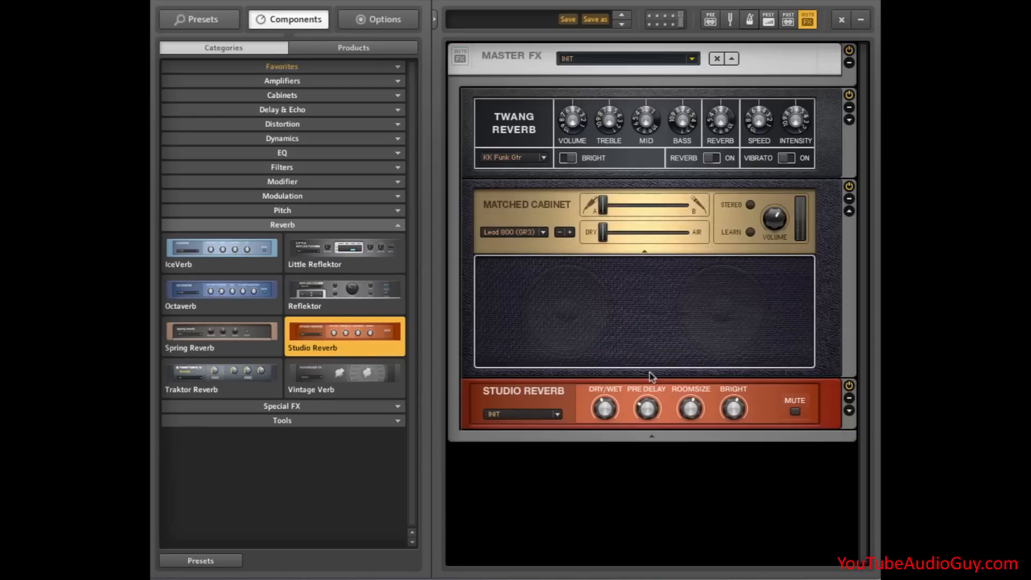
Step: Load the user preset KK Rythm Gtr on the Studio Reverb
{"action": "left_click", "coordinate": [556, 414]}
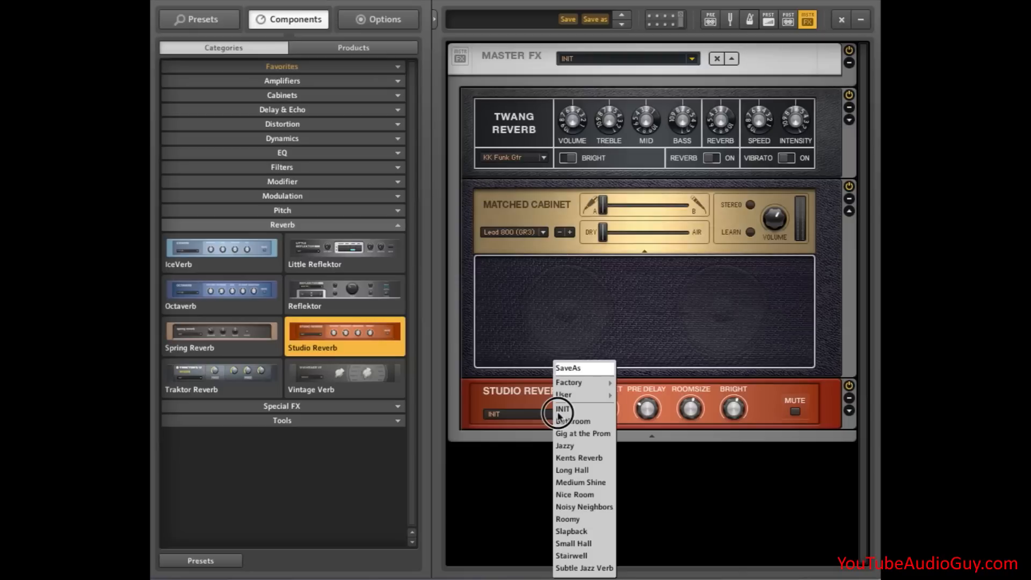
{"action": "mouse_move", "coordinate": [569, 396]}
{"action": "left_click", "coordinate": [655, 411]}
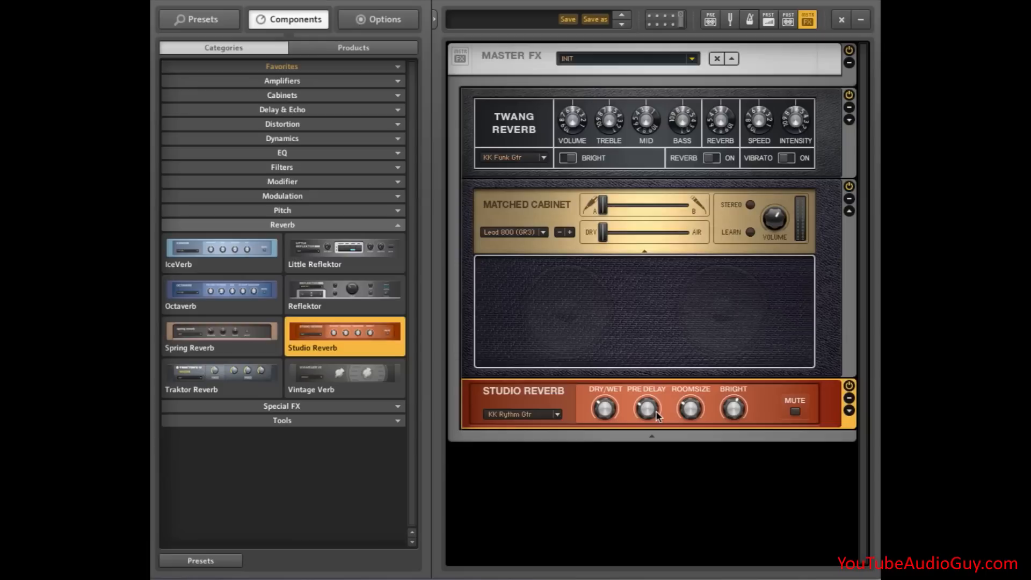
Step: Save the whole Master FX chain as a new user preset named YTAG Gtr Amp
{"action": "left_click", "coordinate": [691, 59]}
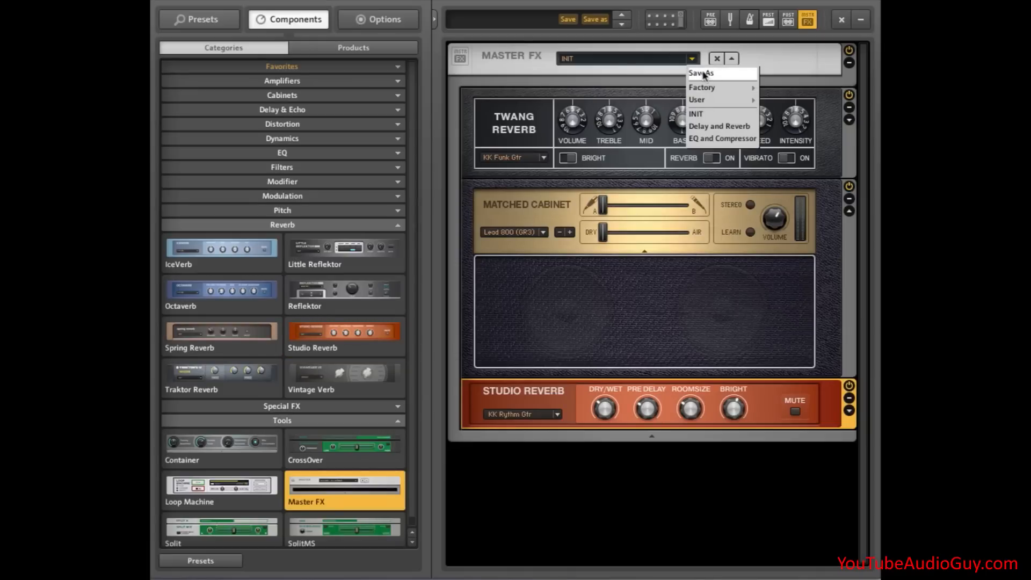
{"action": "left_click", "coordinate": [703, 75]}
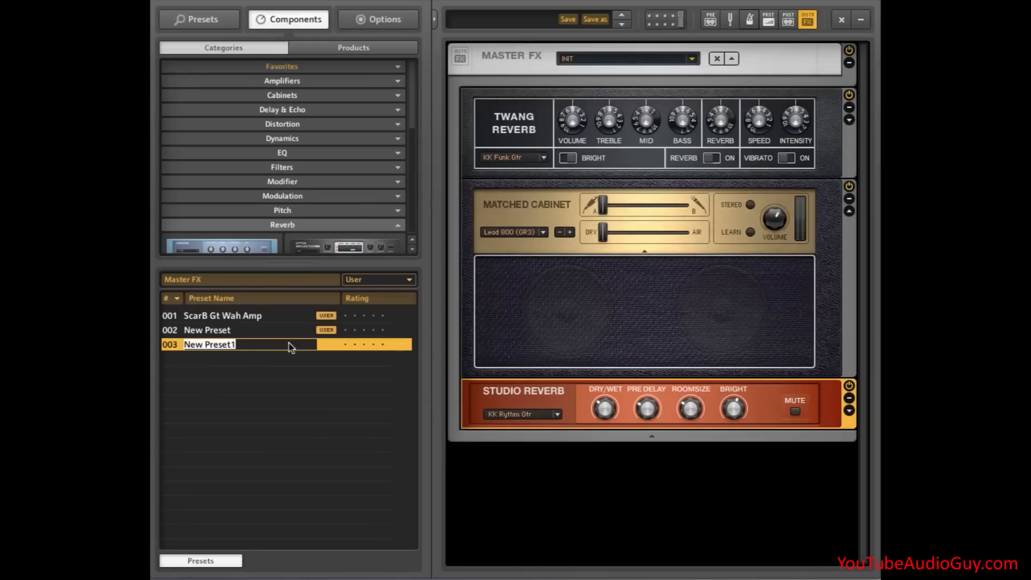
{"action": "type", "text": "YTAG Gtr Amp"}
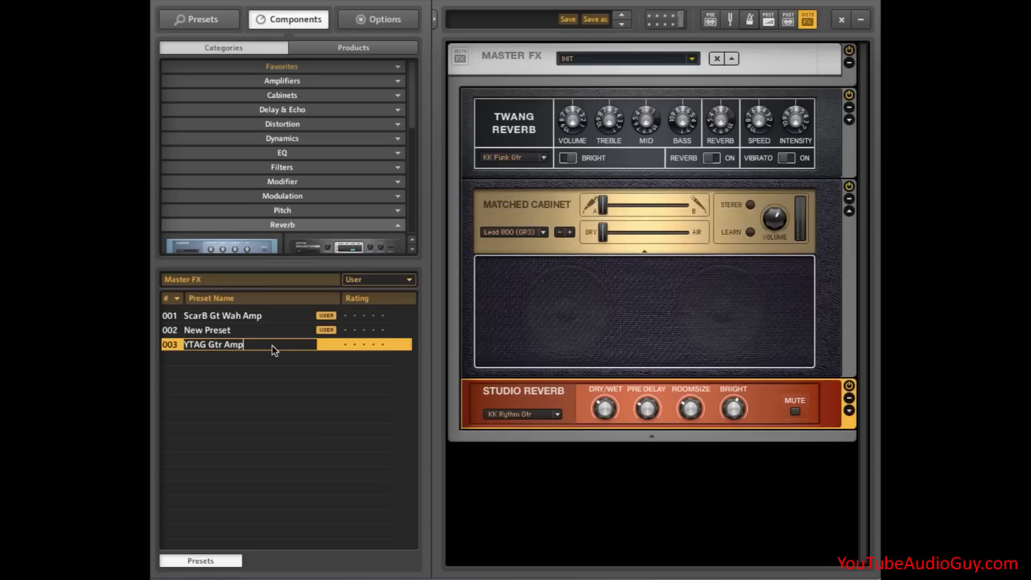
{"action": "key", "text": "Return"}
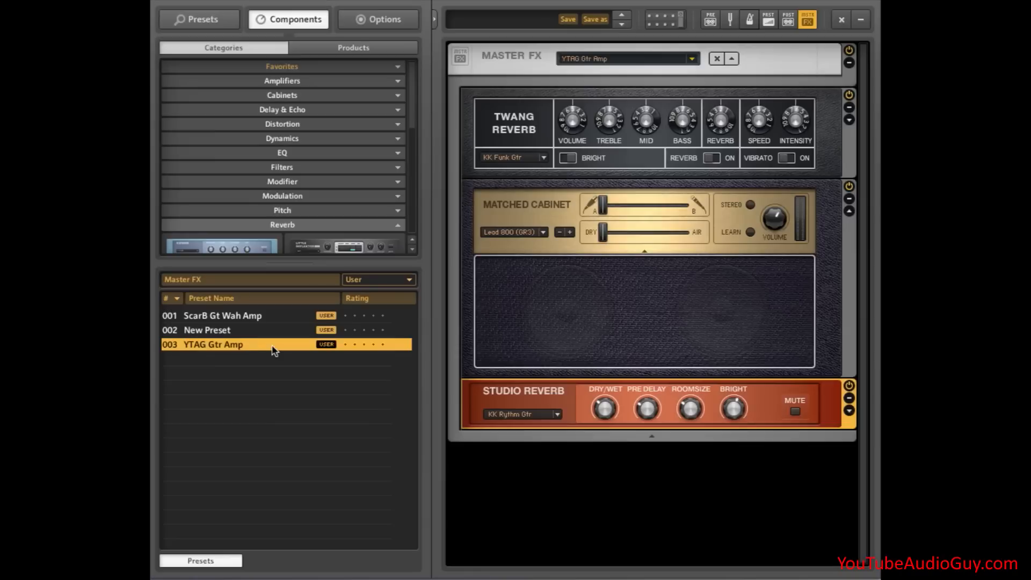
{"action": "left_click", "coordinate": [612, 63]}
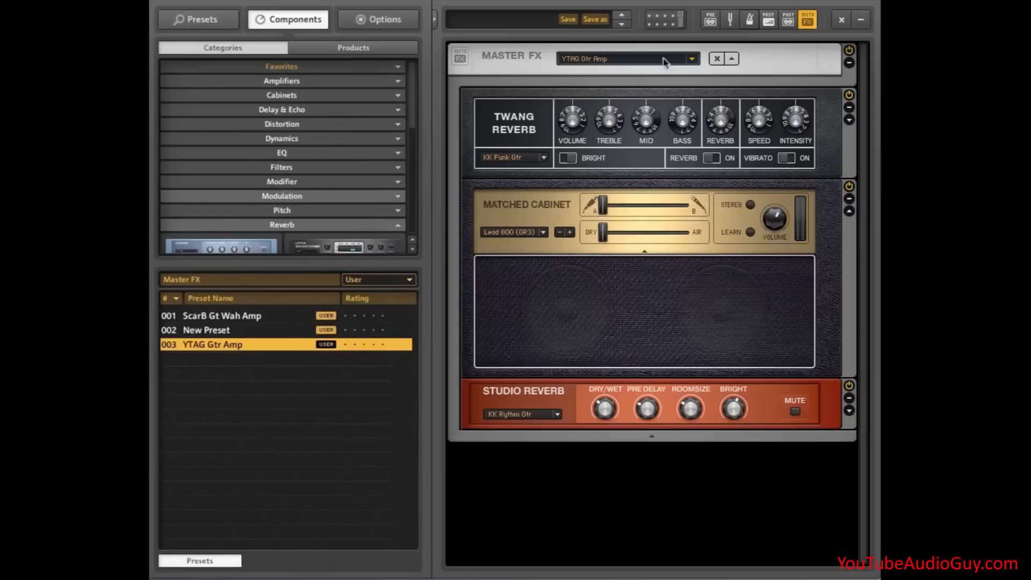
Step: Empty the Master FX container and remove it from the rack
{"action": "left_click", "coordinate": [721, 59]}
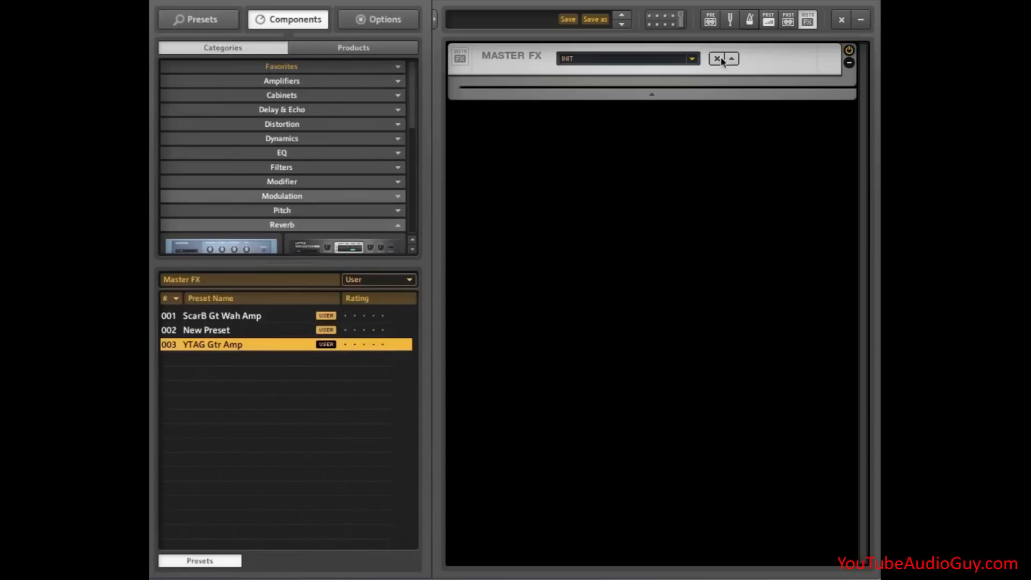
{"action": "left_click", "coordinate": [807, 24]}
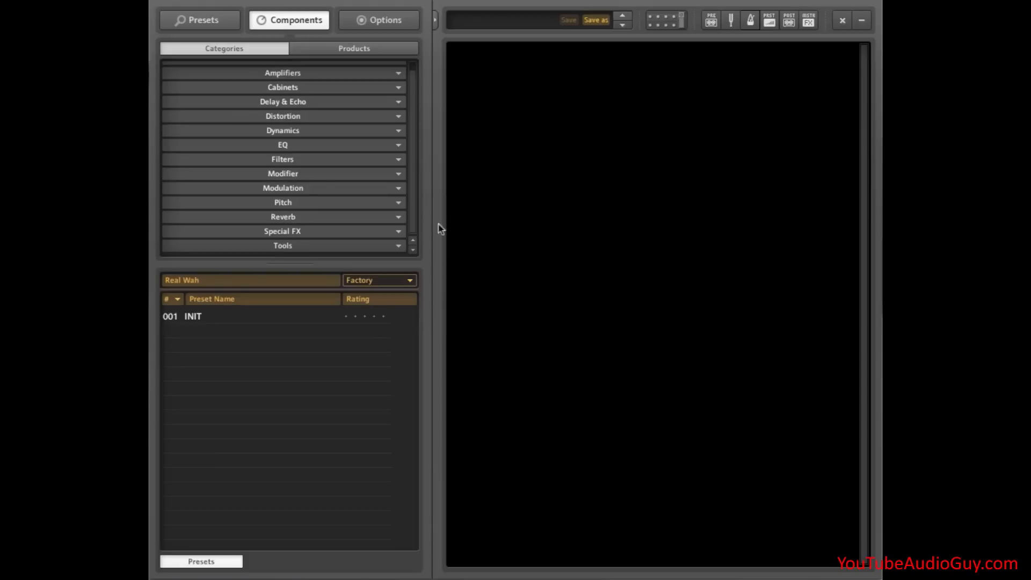
Step: Add the Real Wah filter to the empty rack and move its pedal slider close to the UP end
{"action": "left_click", "coordinate": [398, 162]}
{"action": "scroll", "coordinate": [410, 156], "scroll_direction": "down", "scroll_amount": 3}
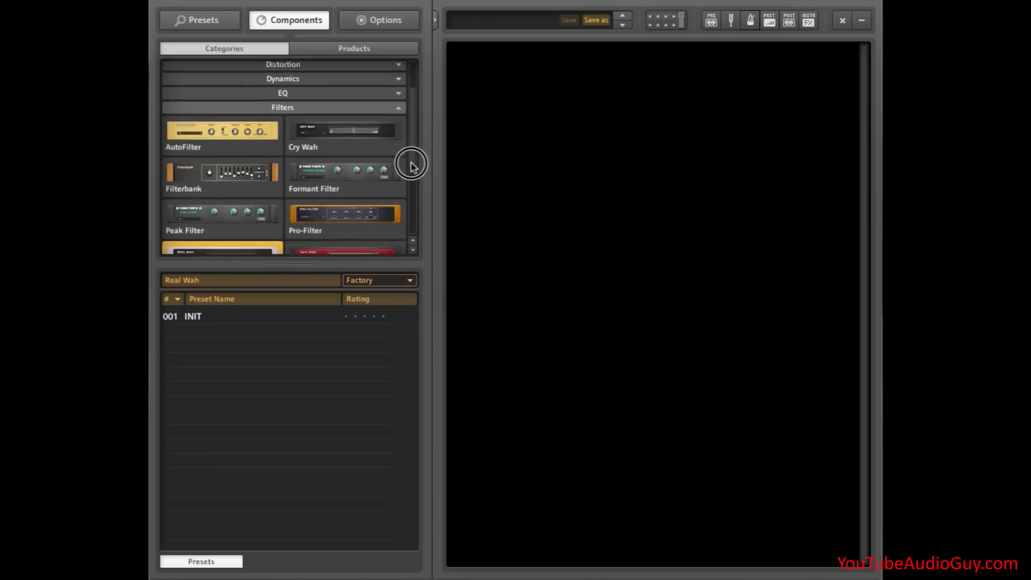
{"action": "left_click_drag", "start_coordinate": [209, 217], "coordinate": [605, 89]}
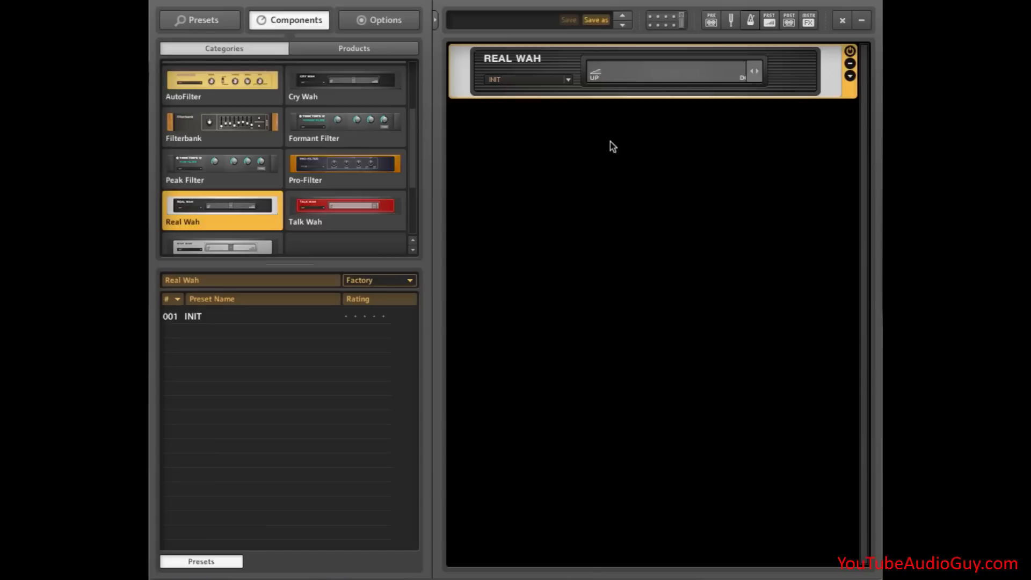
{"action": "left_click", "coordinate": [850, 52]}
{"action": "left_click_drag", "start_coordinate": [755, 75], "coordinate": [612, 78]}
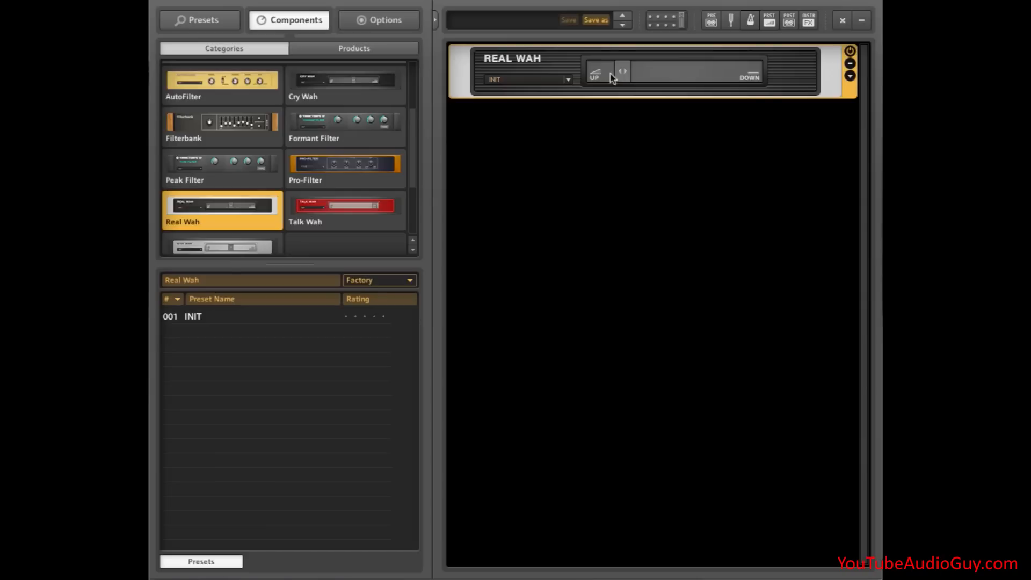
Step: Add the Analog Sequencer modifier to the rack above the Real Wah
{"action": "left_click_drag", "start_coordinate": [408, 172], "coordinate": [408, 118]}
{"action": "left_click", "coordinate": [404, 115]}
{"action": "left_click", "coordinate": [352, 173]}
{"action": "left_click", "coordinate": [237, 219]}
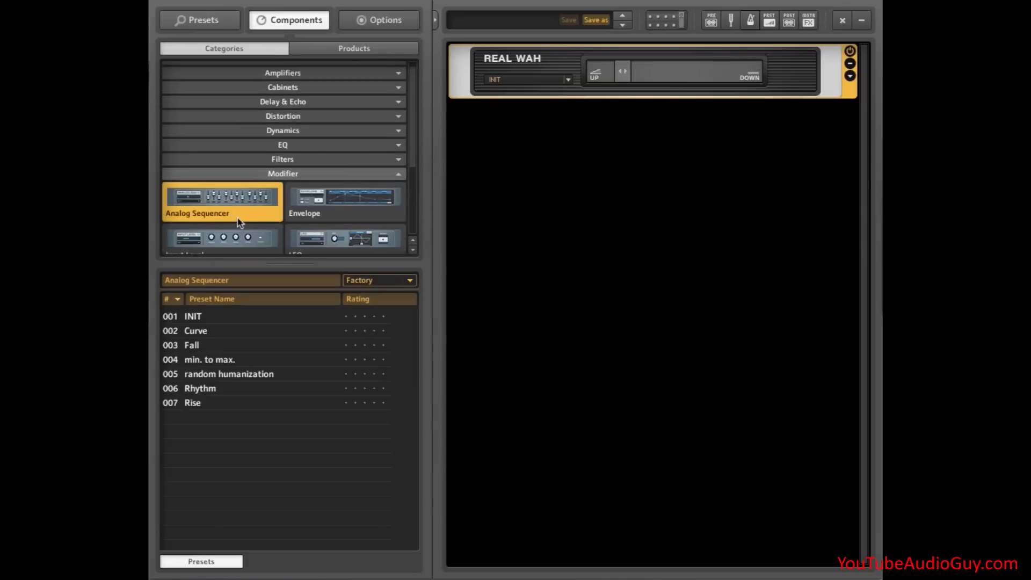
{"action": "left_click_drag", "start_coordinate": [238, 220], "coordinate": [568, 49]}
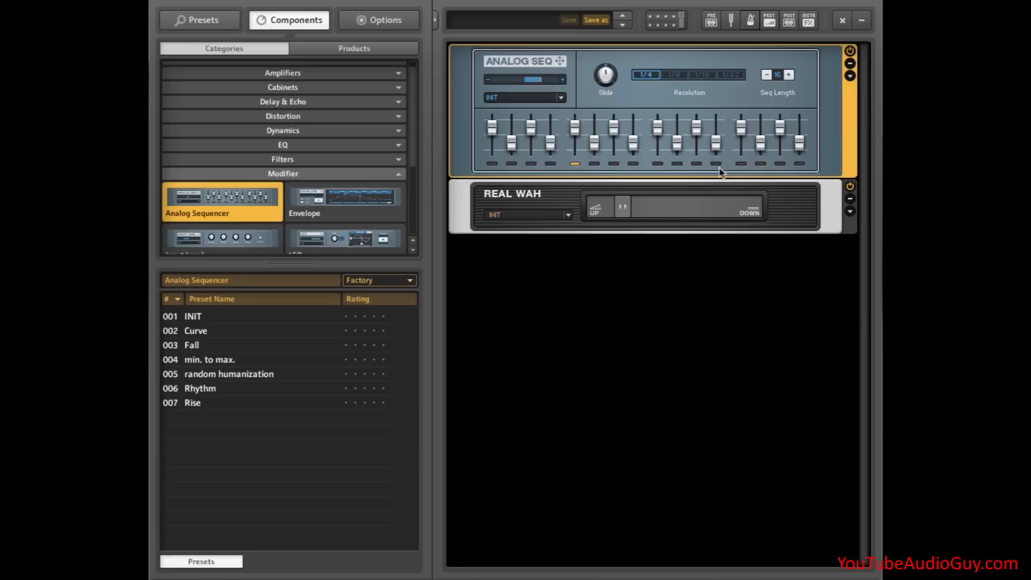
Step: Lower the Analog Sequencer's step 1 fader to about the middle of its range
{"action": "left_click", "coordinate": [493, 132]}
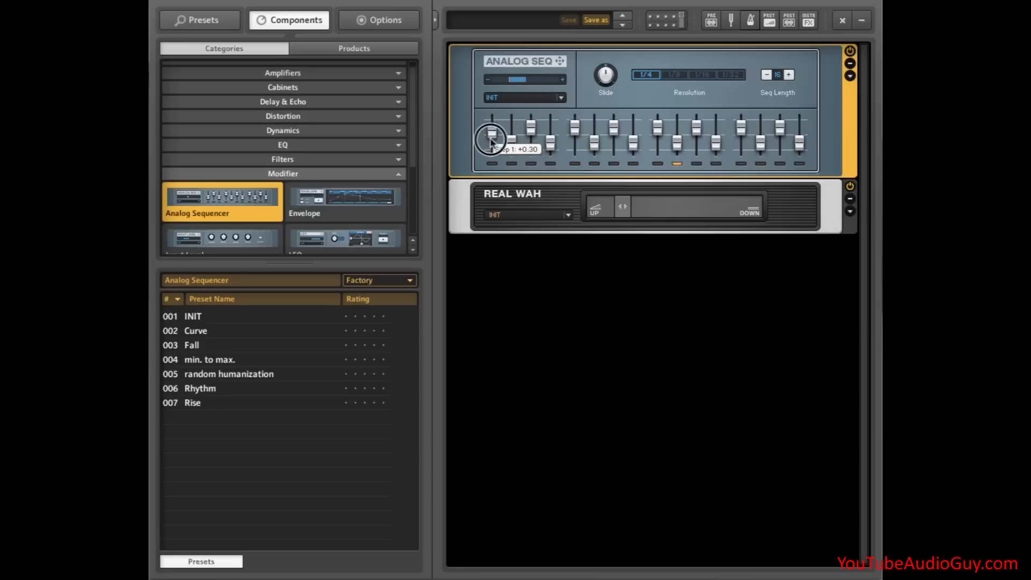
{"action": "left_click_drag", "start_coordinate": [492, 132], "coordinate": [498, 248]}
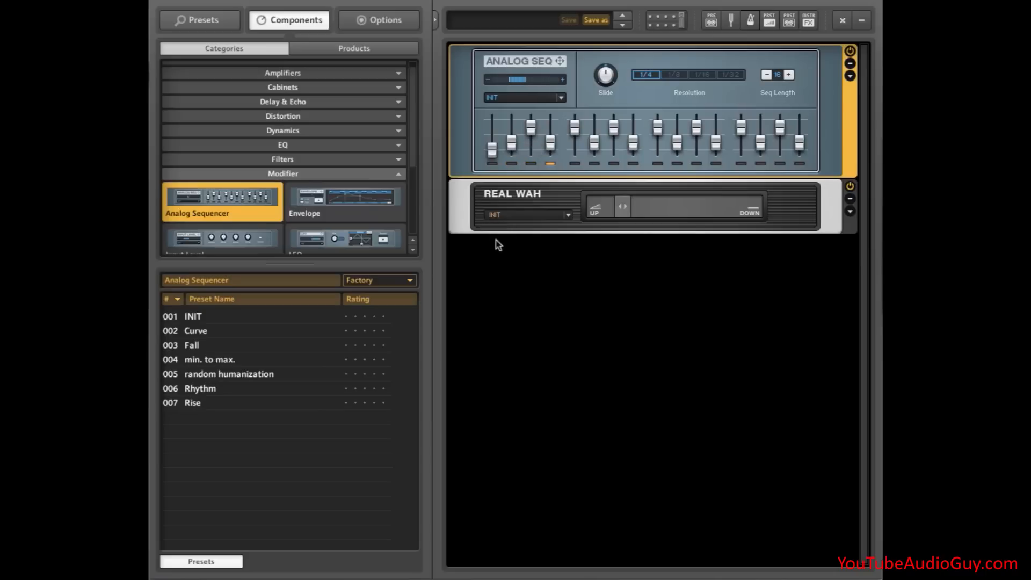
{"action": "left_click_drag", "start_coordinate": [491, 149], "coordinate": [493, 138]}
{"action": "left_click", "coordinate": [493, 134]}
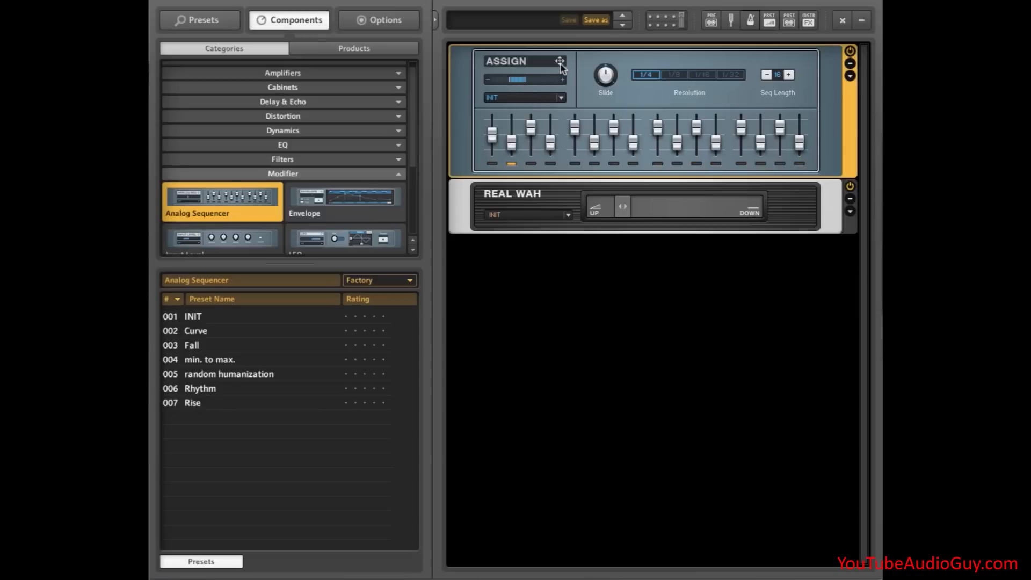
Step: Assign the Analog Sequencer to the Real Wah's pedal slider and raise the sequencer's step 12 fader slightly
{"action": "left_click_drag", "start_coordinate": [559, 62], "coordinate": [620, 212]}
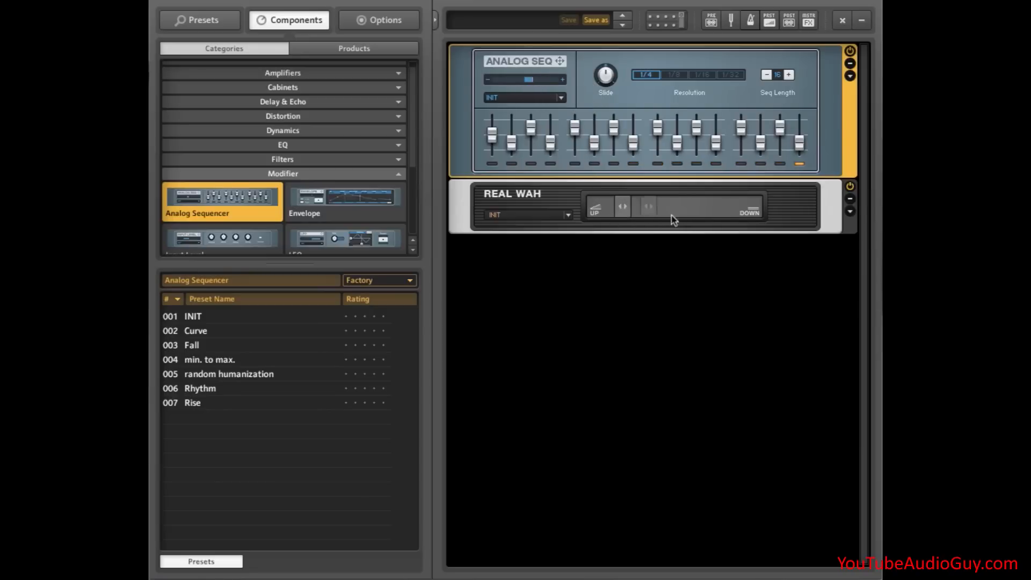
{"action": "left_click_drag", "start_coordinate": [714, 143], "coordinate": [714, 139]}
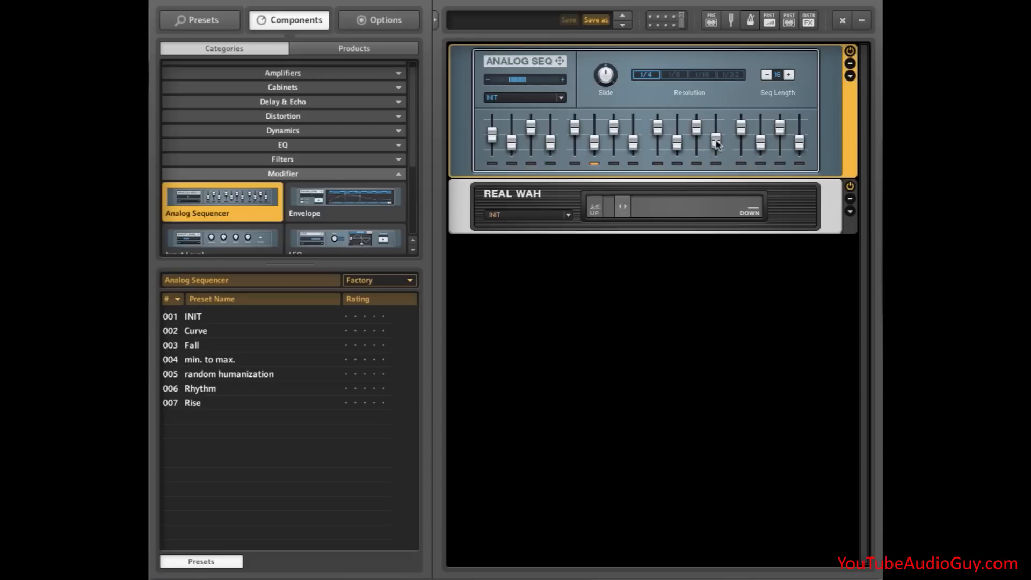
Step: Load the user preset KK Gtr Wah 1 in the Analog Sequencer
{"action": "left_click", "coordinate": [560, 97]}
{"action": "left_click", "coordinate": [564, 132]}
{"action": "mouse_move", "coordinate": [566, 138]}
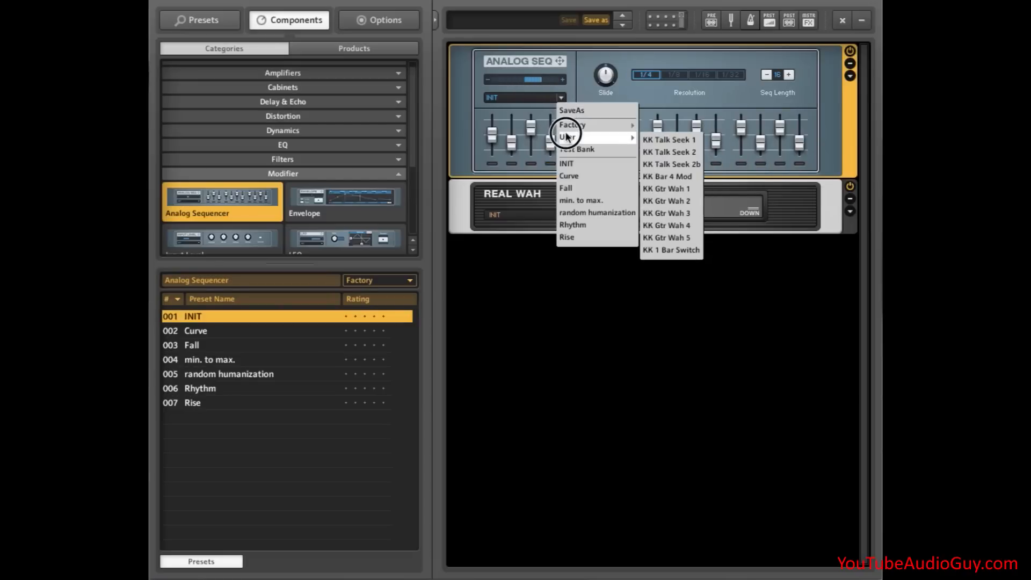
{"action": "left_click", "coordinate": [671, 188]}
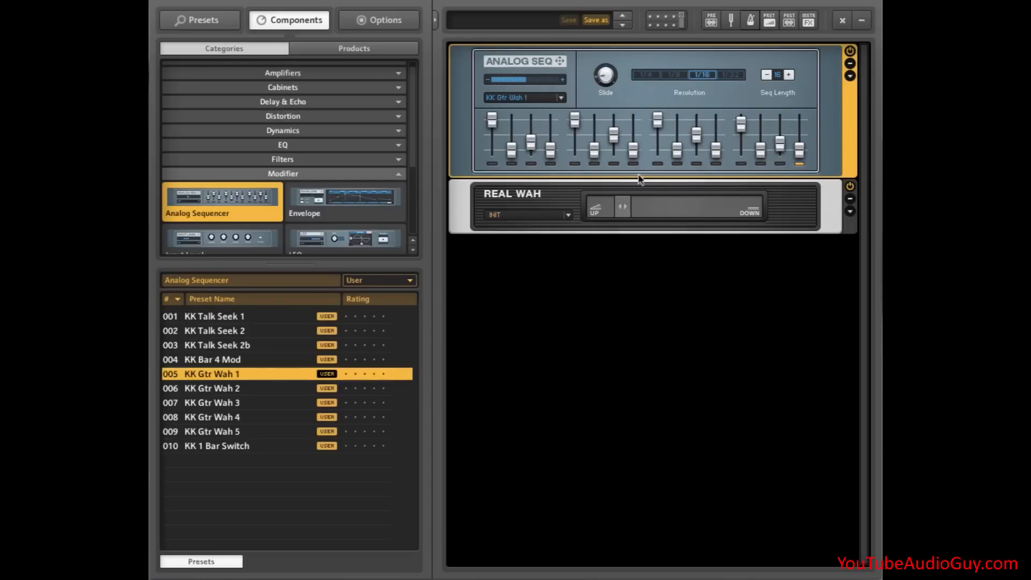
Step: Move the Real Wah's pedal slider closer to the UP end
{"action": "left_click", "coordinate": [579, 121]}
{"action": "left_click", "coordinate": [625, 210]}
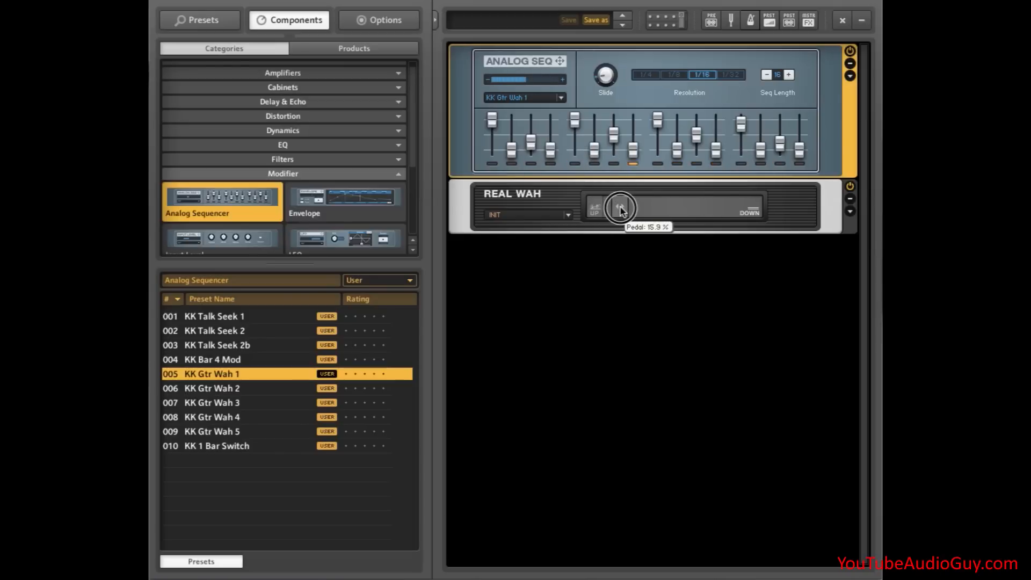
{"action": "left_click_drag", "start_coordinate": [619, 211], "coordinate": [609, 213]}
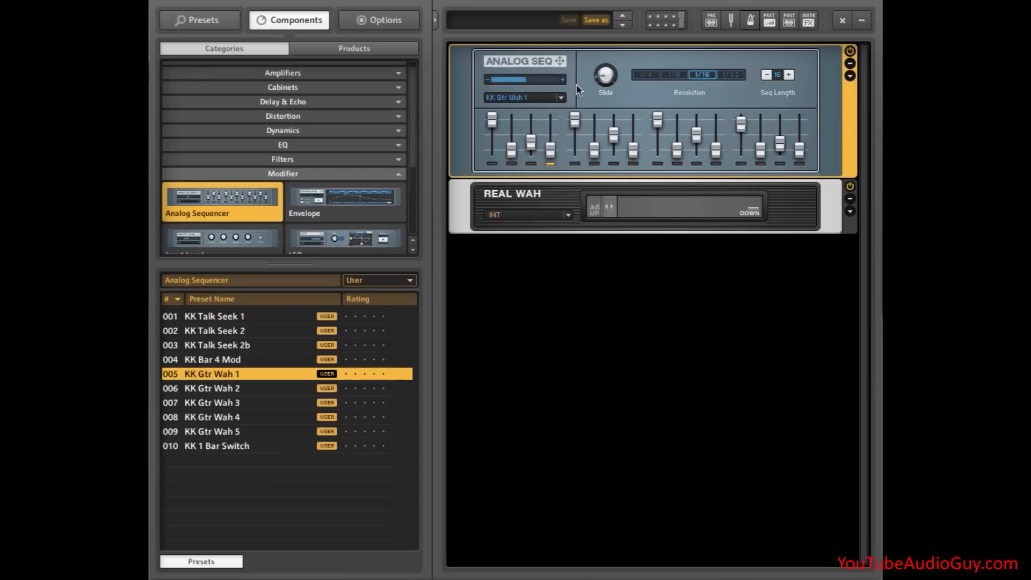
Step: Save the current rack as a new preset named YTAG Wah 1
{"action": "left_click", "coordinate": [597, 21]}
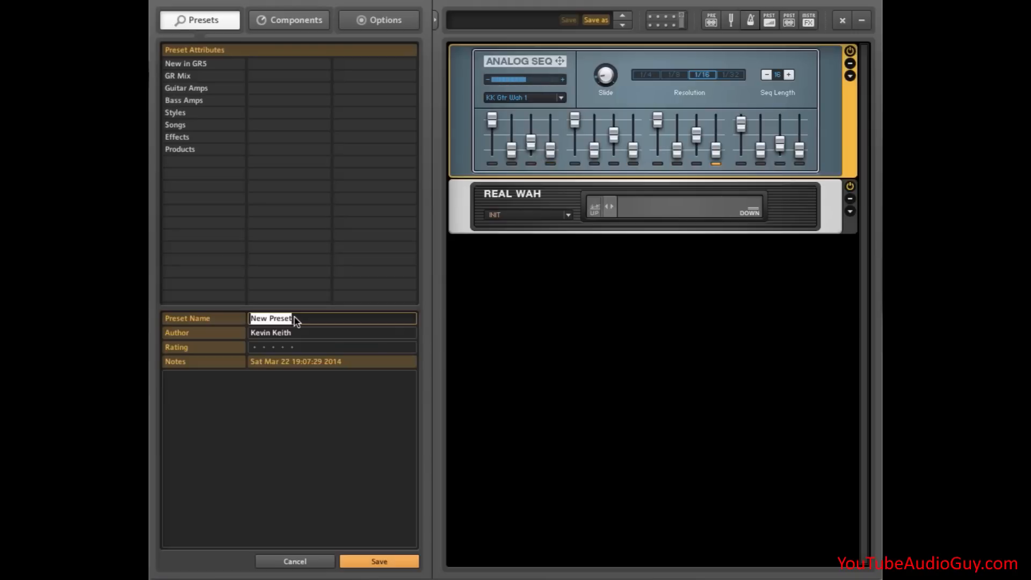
{"action": "type", "text": "YTAG"}
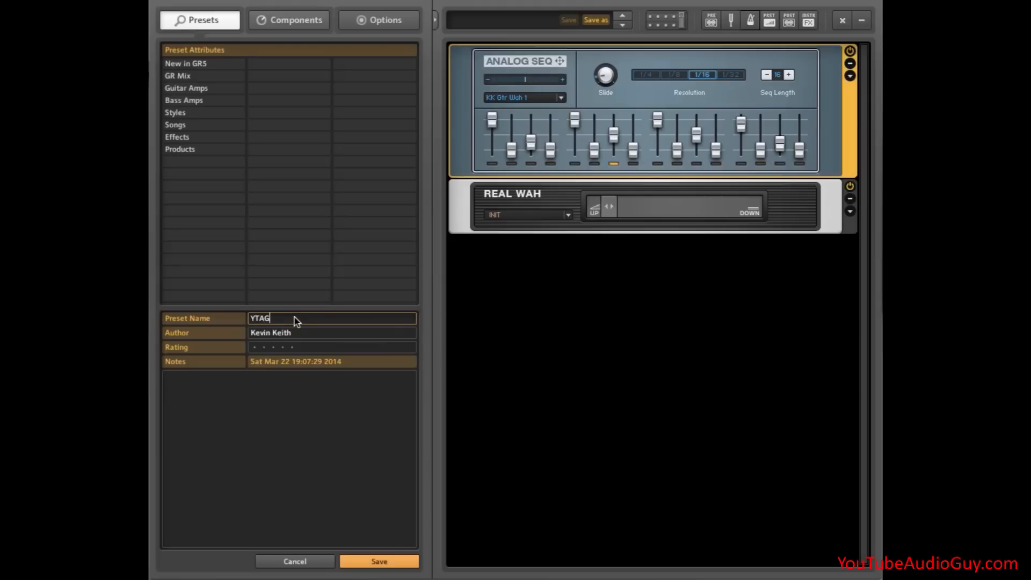
{"action": "type", "text": " Wah 1"}
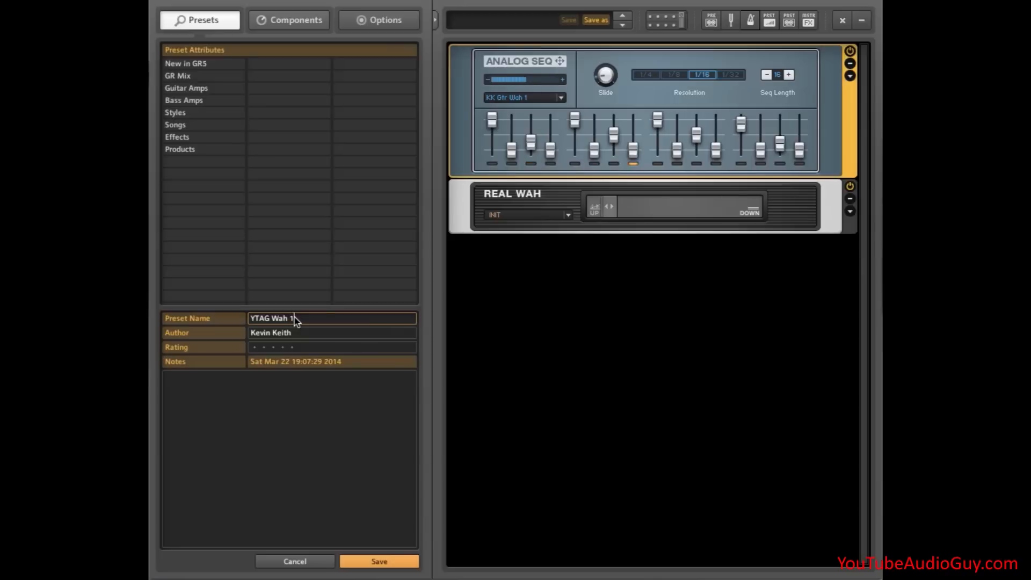
{"action": "left_click", "coordinate": [398, 561]}
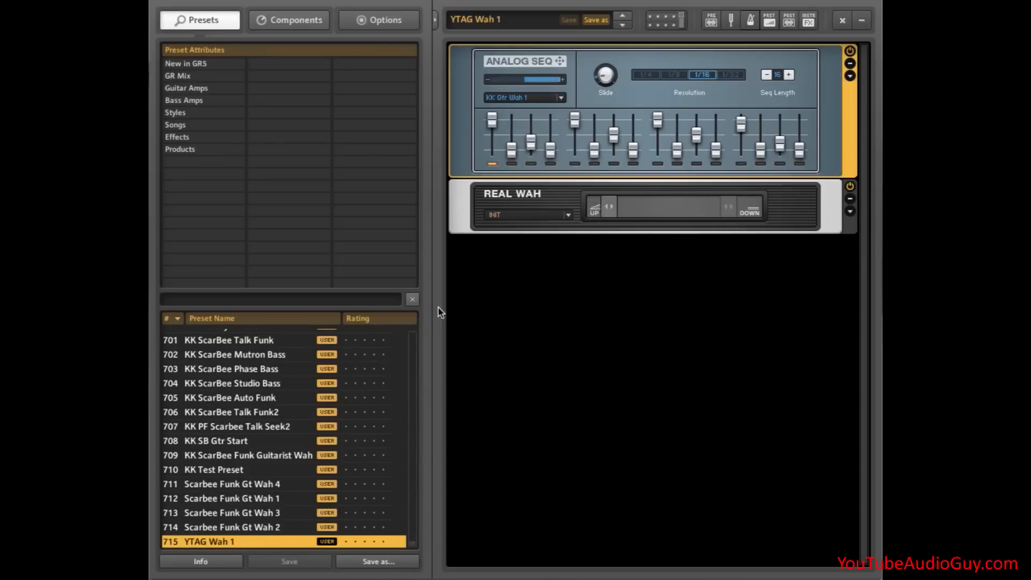
Step: Load the KK Gtr Wah 2 preset in the Analog Sequencer and assign the sequencer to the Real Wah's pedal slider
{"action": "left_click", "coordinate": [561, 97]}
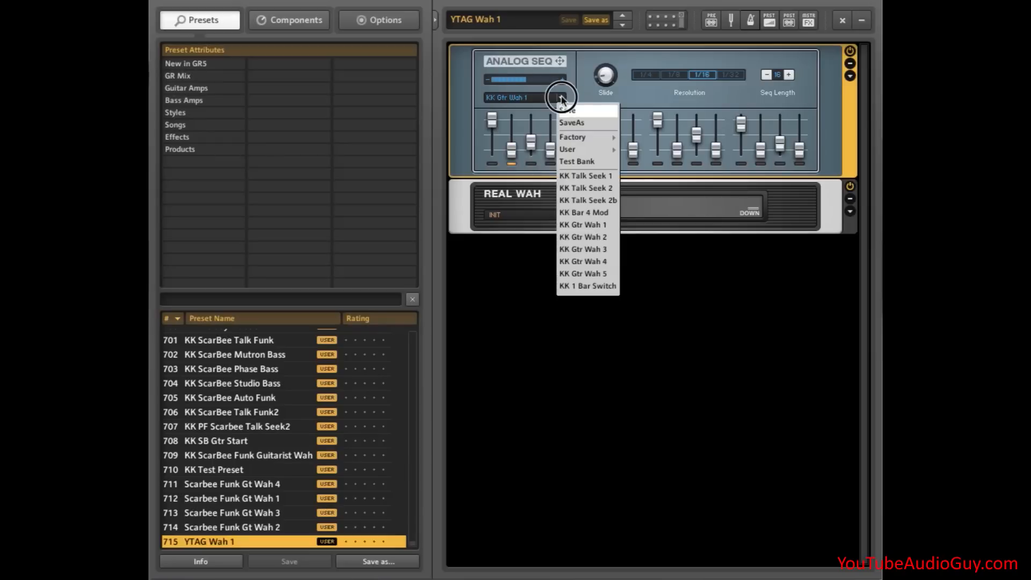
{"action": "left_click", "coordinate": [585, 237]}
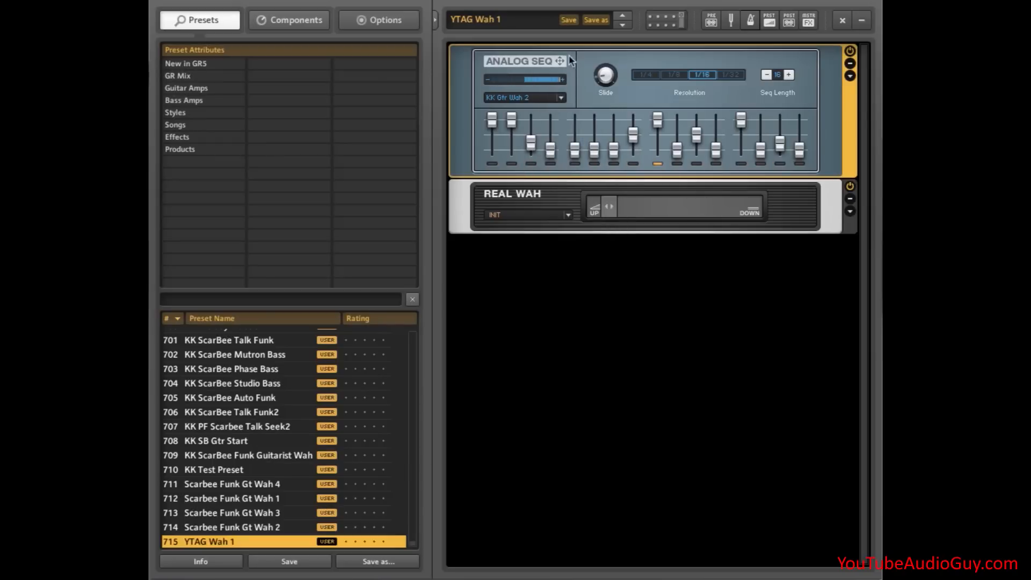
{"action": "left_click_drag", "start_coordinate": [560, 63], "coordinate": [609, 208]}
Step: Save the modified rack as a separate preset named YTAG Wah 2
{"action": "left_click", "coordinate": [593, 21]}
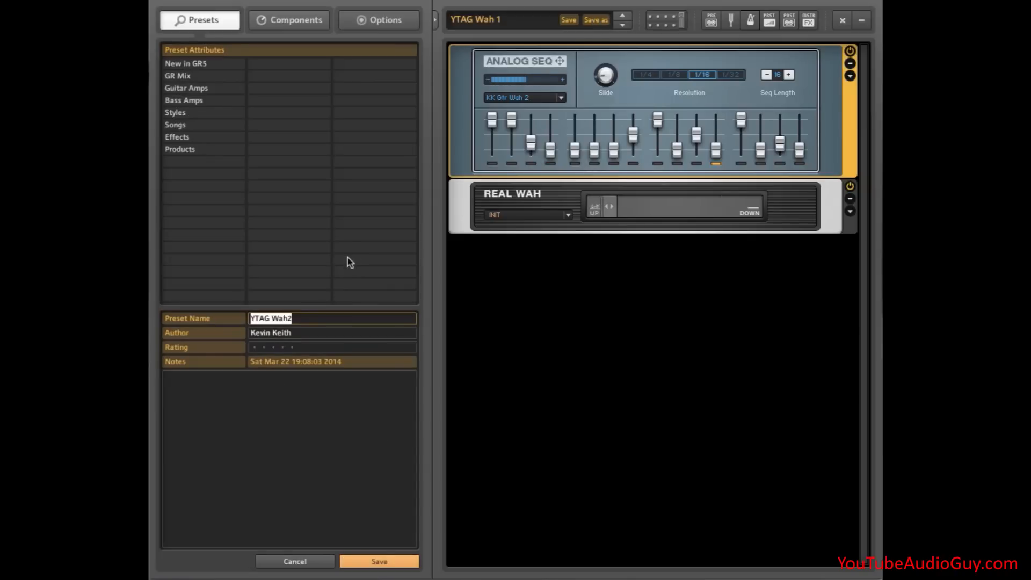
{"action": "left_click", "coordinate": [288, 321]}
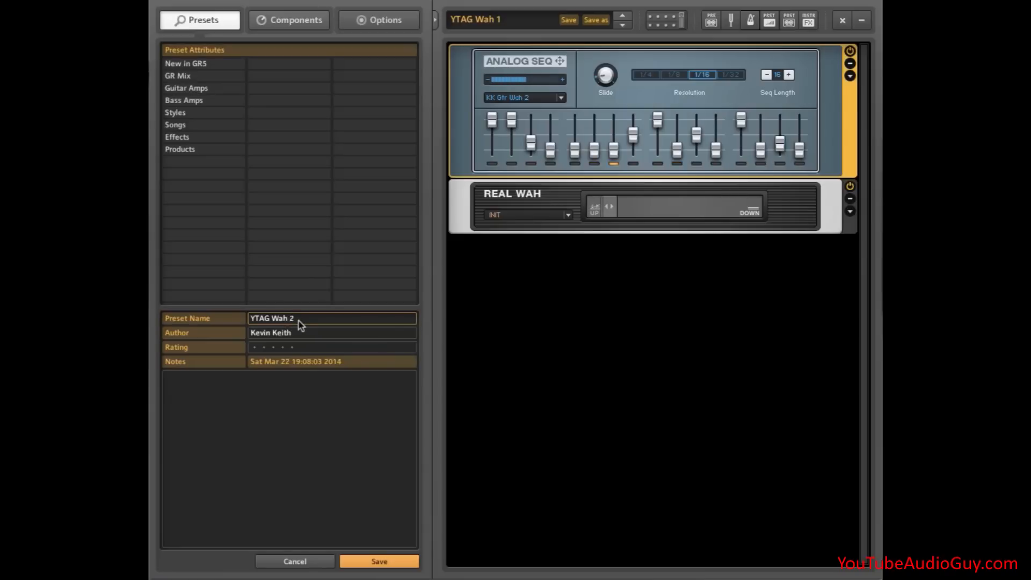
{"action": "left_click", "coordinate": [379, 562]}
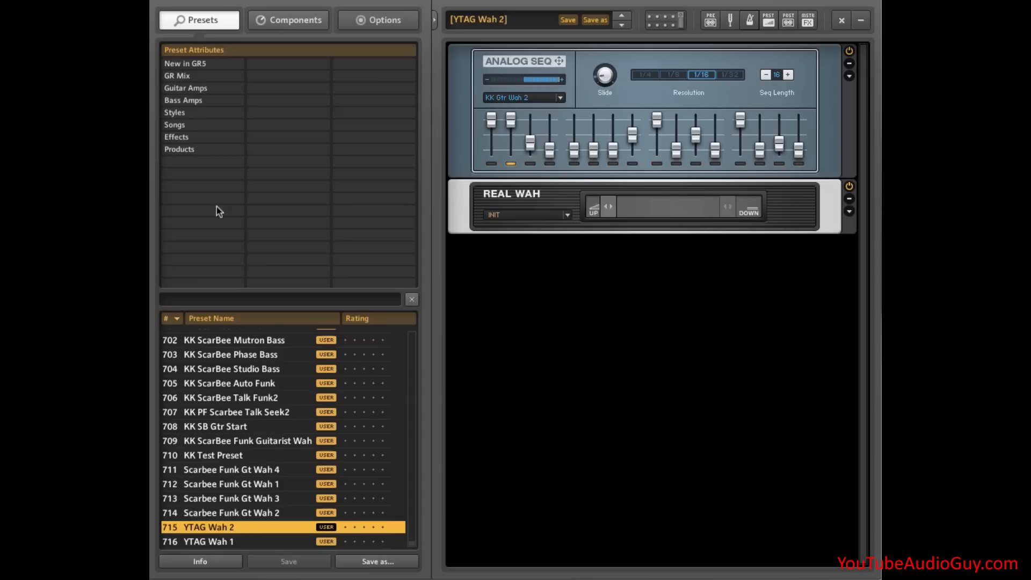
Step: Create a new preset attribute tag named Wah Presets below Products
{"action": "double_click", "coordinate": [178, 164]}
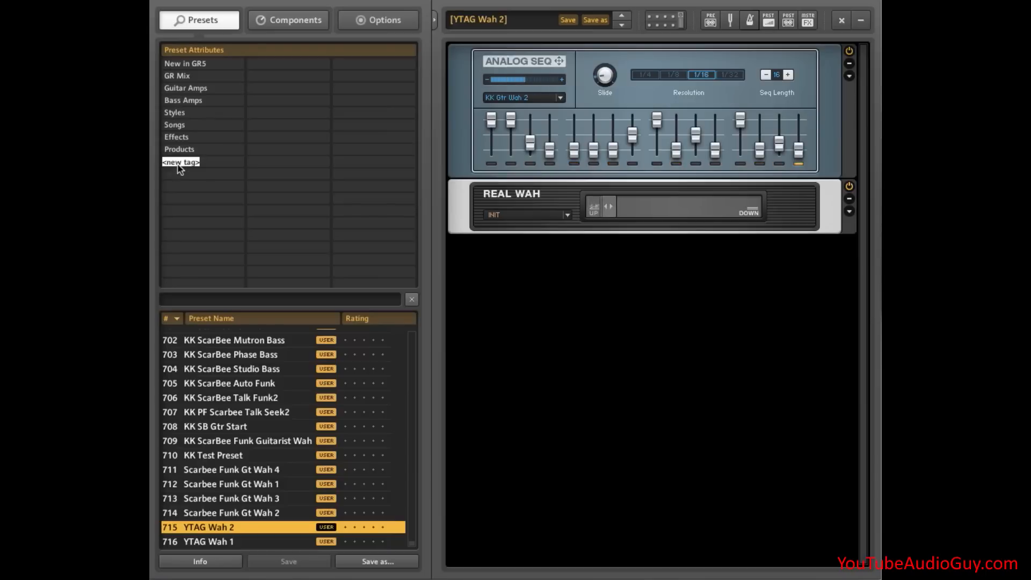
{"action": "type", "text": "Wah Presets"}
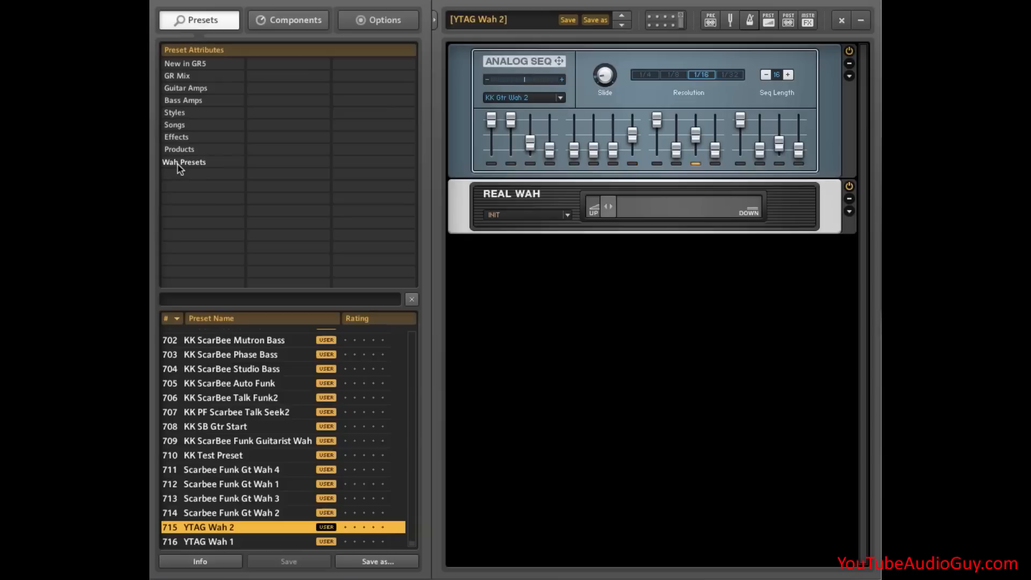
{"action": "key", "text": "Return"}
{"action": "left_click", "coordinate": [189, 163]}
{"action": "left_click", "coordinate": [189, 162]}
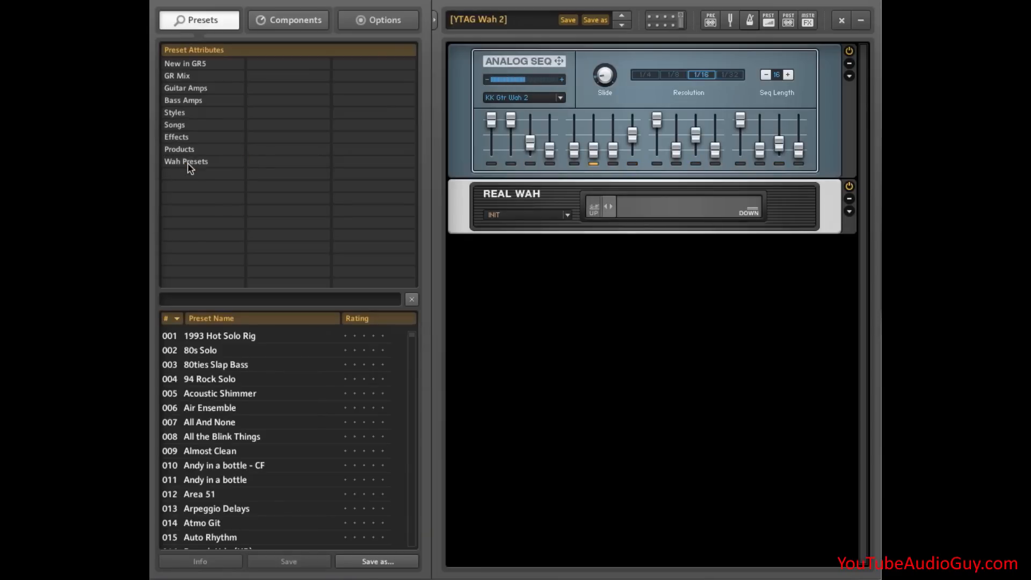
Step: Search the presets for "ytag" and assign both YTAG Wah 1 and YTAG Wah 2 to the Wah Presets tag
{"action": "left_click", "coordinate": [240, 301]}
{"action": "type", "text": "ytag"}
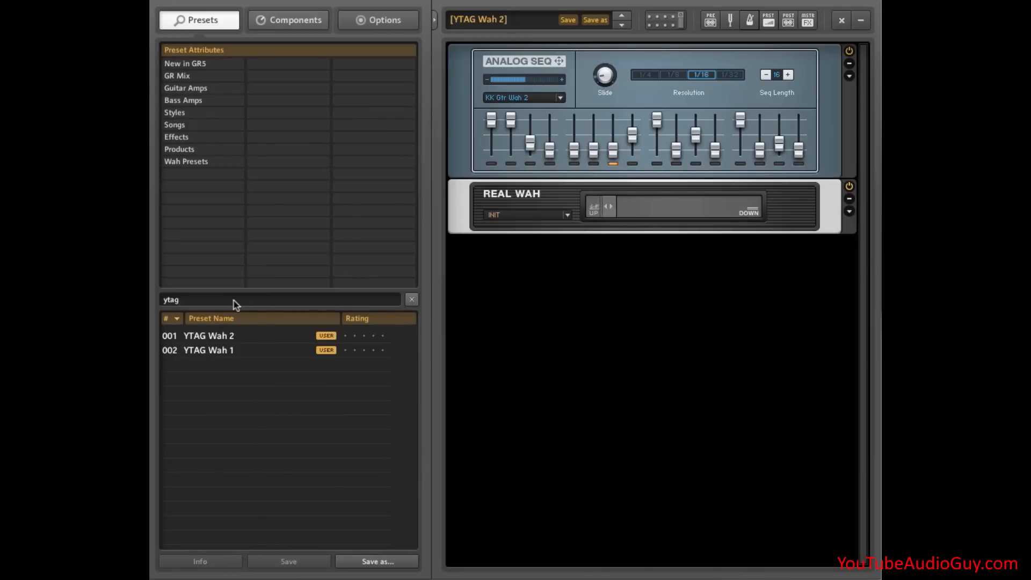
{"action": "left_click", "coordinate": [232, 352]}
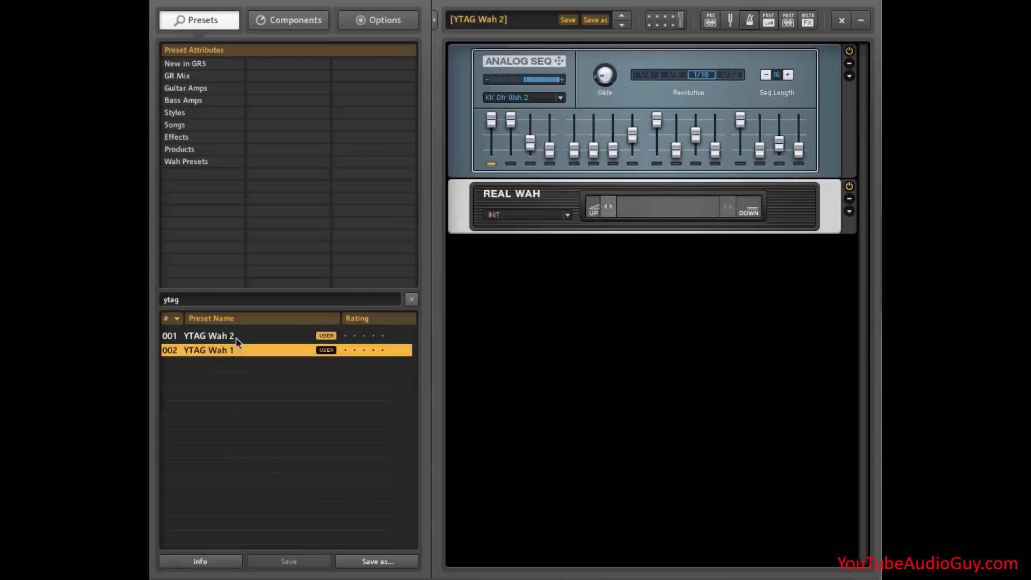
{"action": "left_click", "coordinate": [237, 337], "text": "ctrl"}
{"action": "left_click_drag", "start_coordinate": [210, 349], "coordinate": [199, 166]}
Step: Clear the preset search text and filter the preset list by the Wah Presets tag
{"action": "left_click", "coordinate": [200, 301]}
{"action": "key", "text": "BackSpace"}
{"action": "key", "text": "BackSpace"}
{"action": "key", "text": "BackSpace"}
{"action": "key", "text": "BackSpace"}
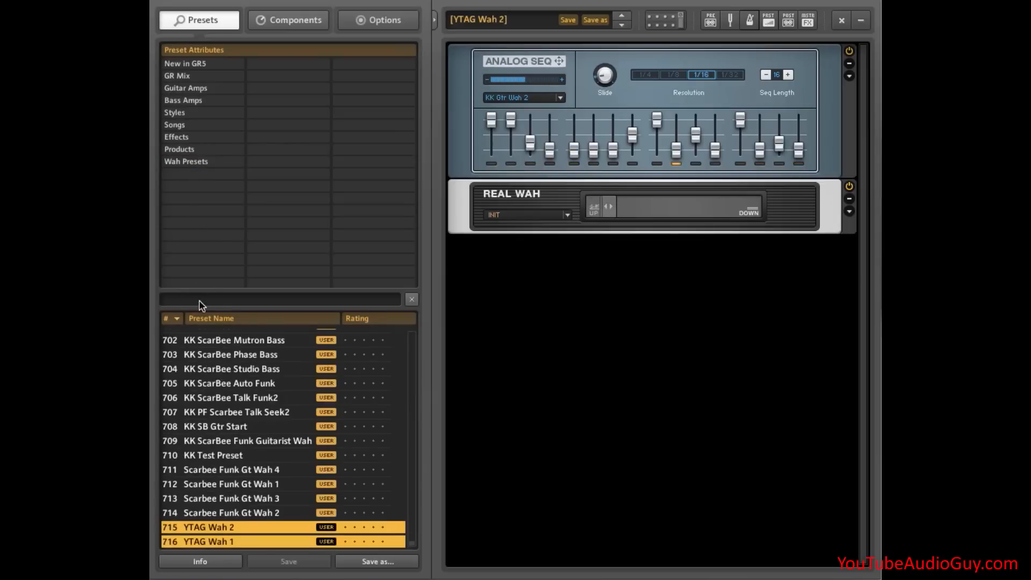
{"action": "left_click", "coordinate": [197, 162]}
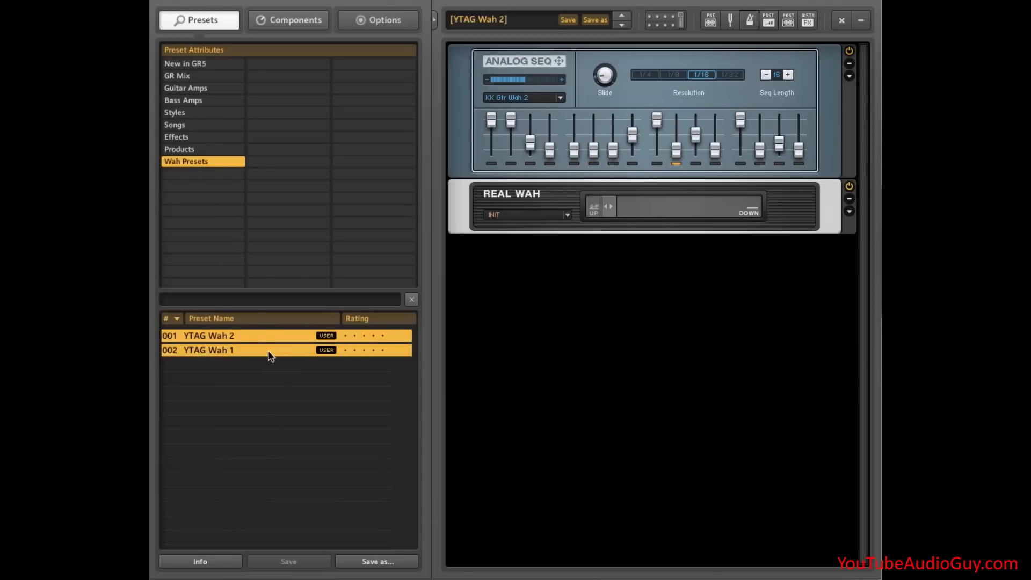
Step: Show the Master FX section in the rack and load its user preset YTAG Gtr Amp
{"action": "left_click", "coordinate": [807, 21]}
{"action": "left_click", "coordinate": [692, 250]}
{"action": "mouse_move", "coordinate": [704, 307]}
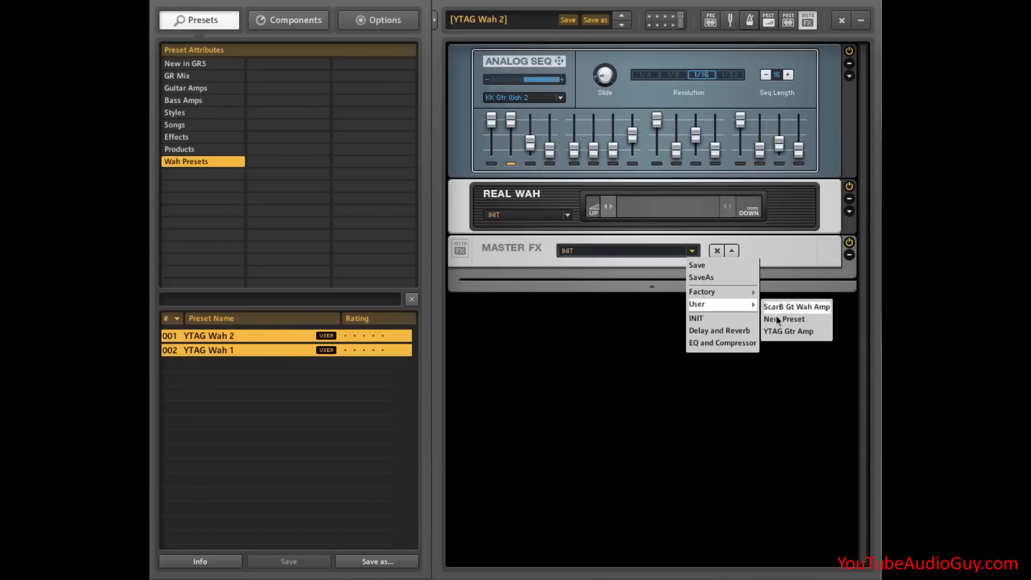
{"action": "left_click", "coordinate": [789, 332]}
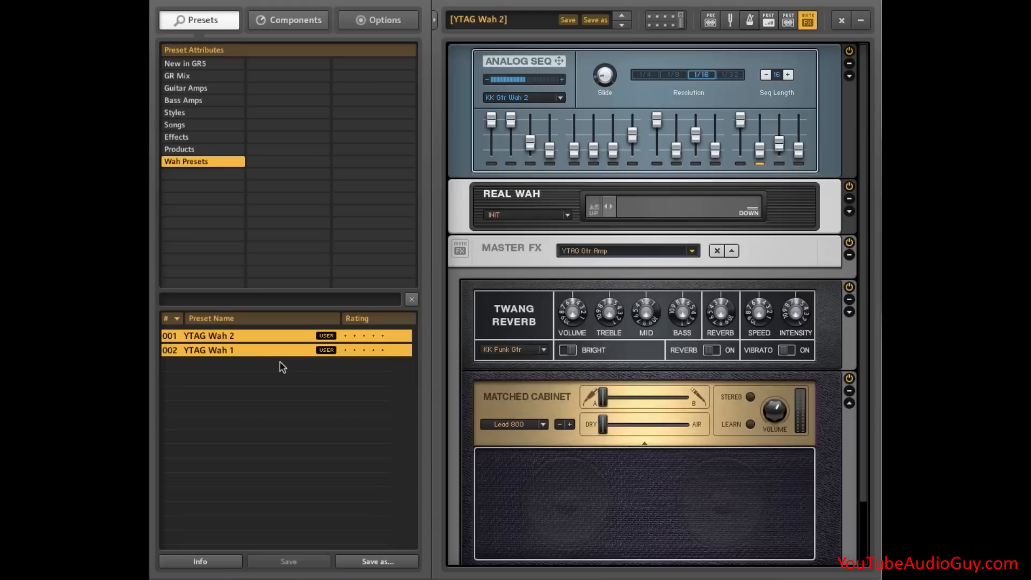
Step: Compare YTAG Wah 1 and YTAG Wah 2 with the Master FX amp chain in place, finishing on YTAG Wah 1
{"action": "left_click", "coordinate": [248, 352]}
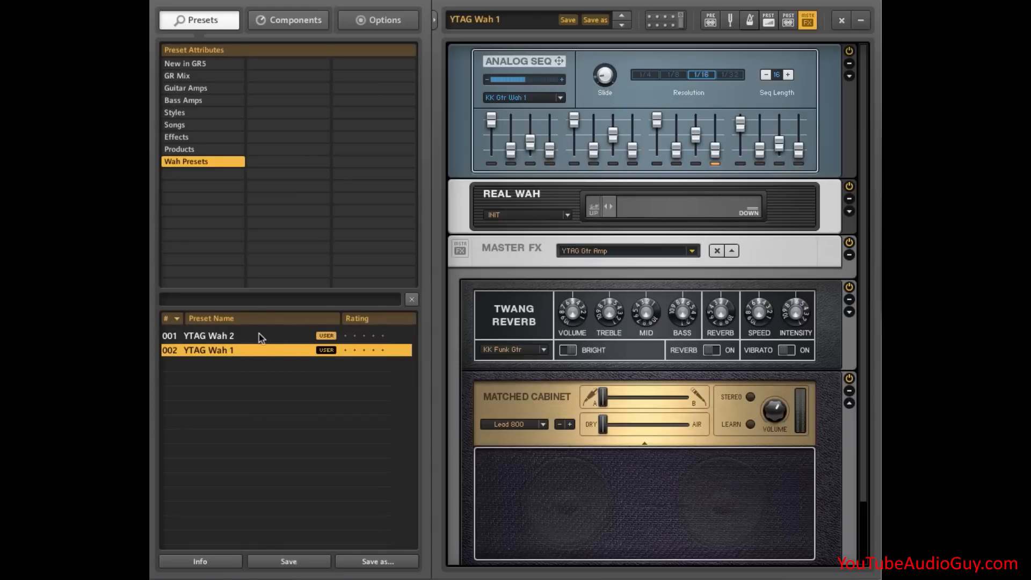
{"action": "left_click", "coordinate": [259, 337]}
{"action": "left_click", "coordinate": [257, 349]}
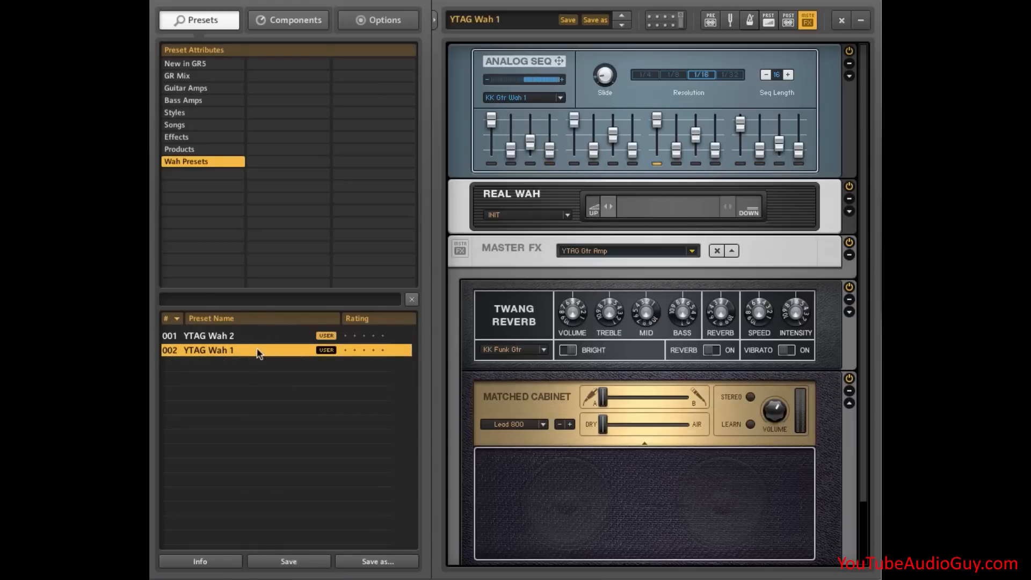
{"action": "left_click", "coordinate": [268, 336]}
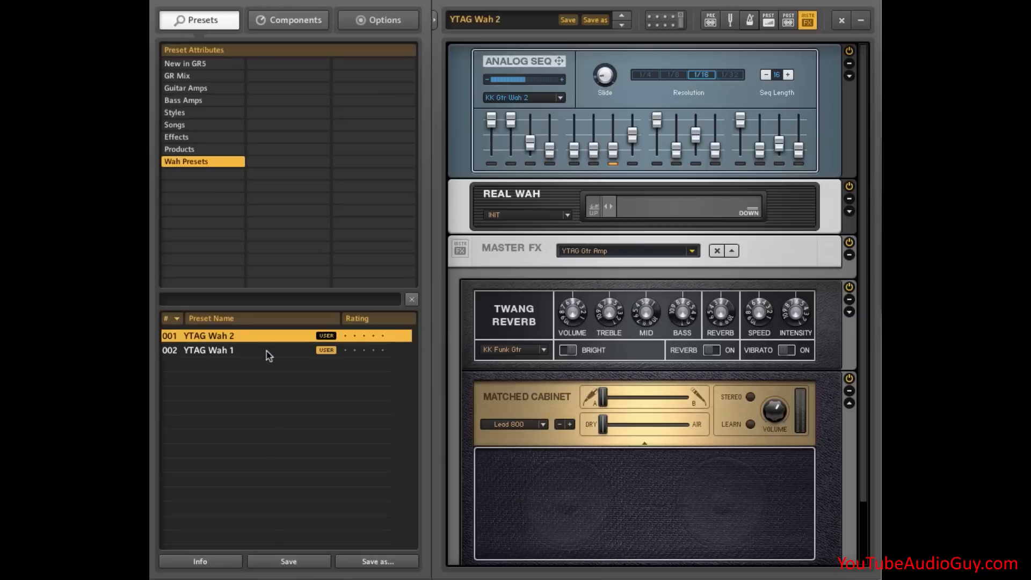
{"action": "left_click", "coordinate": [269, 355]}
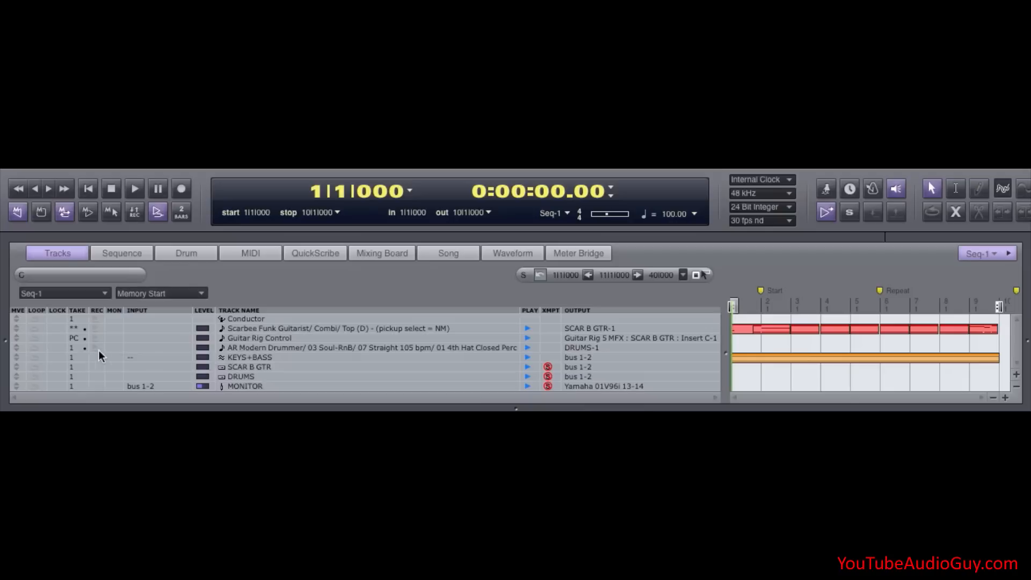
Step: In Digital Performer, switch the Guitar Rig Control track to the take marked **
{"action": "left_click", "coordinate": [76, 338]}
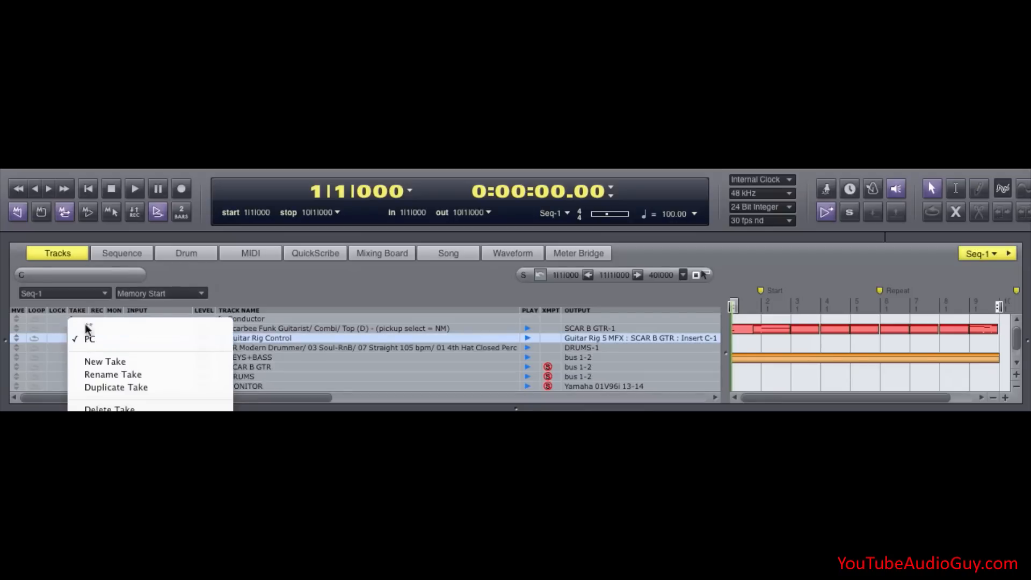
{"action": "left_click", "coordinate": [82, 339]}
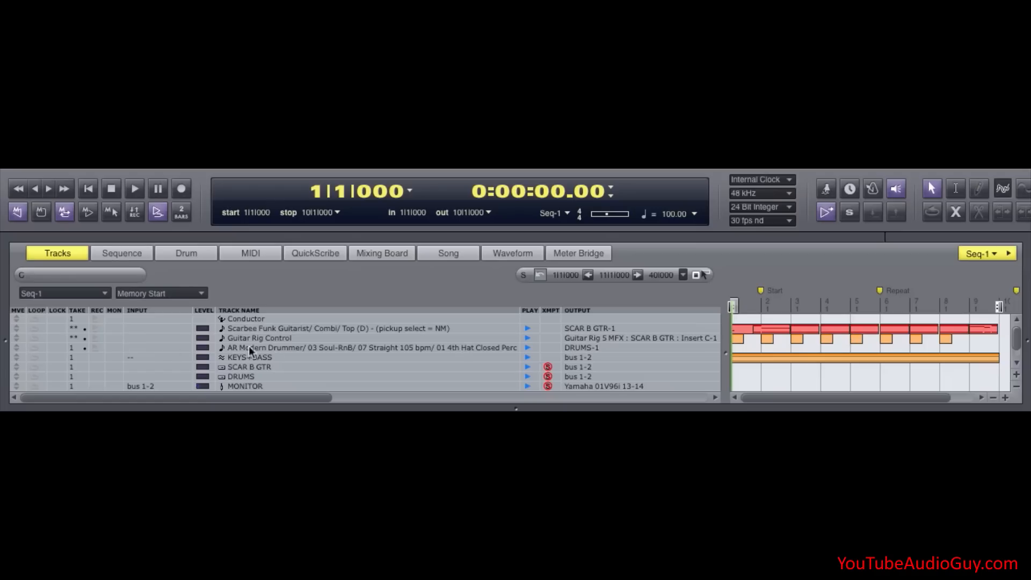
{"action": "left_click", "coordinate": [77, 349]}
{"action": "left_click", "coordinate": [84, 337]}
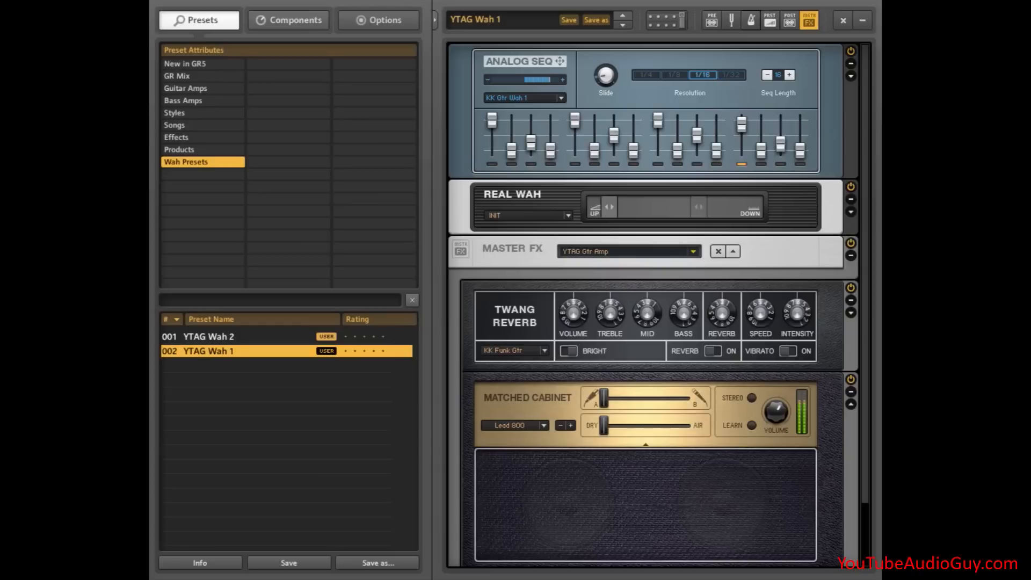
Step: Back in Guitar Rig, alternate between YTAG Wah 2 and YTAG Wah 1 during playback to audition the wah changes
{"action": "left_click", "coordinate": [204, 337]}
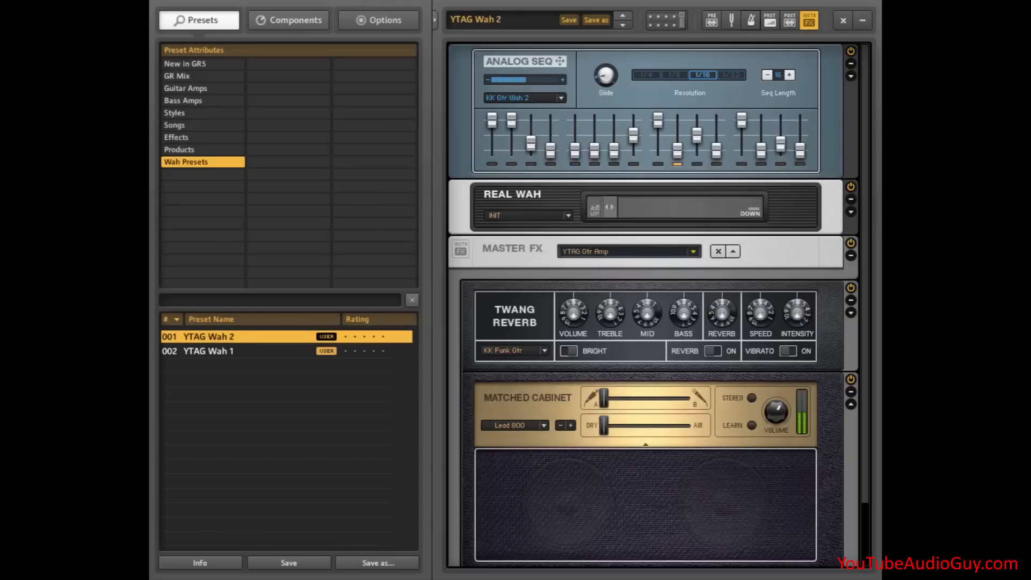
{"action": "left_click", "coordinate": [208, 351]}
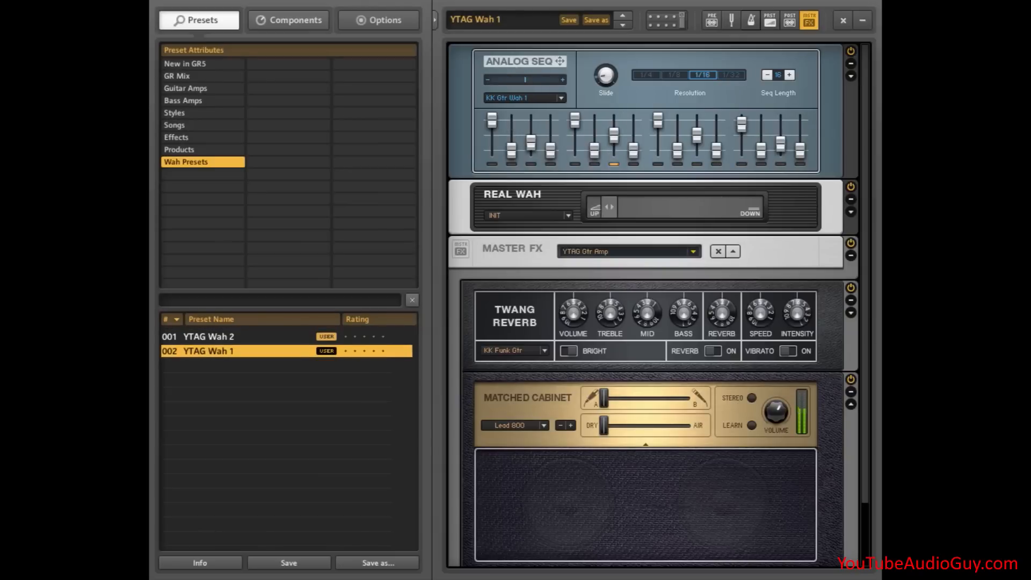
{"action": "left_click", "coordinate": [208, 336]}
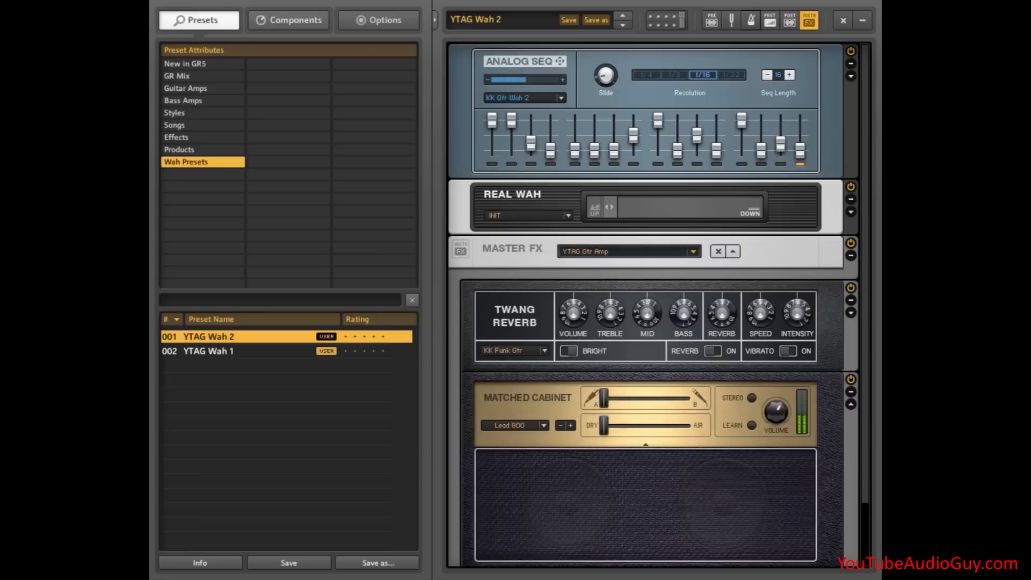
{"action": "left_click", "coordinate": [208, 352]}
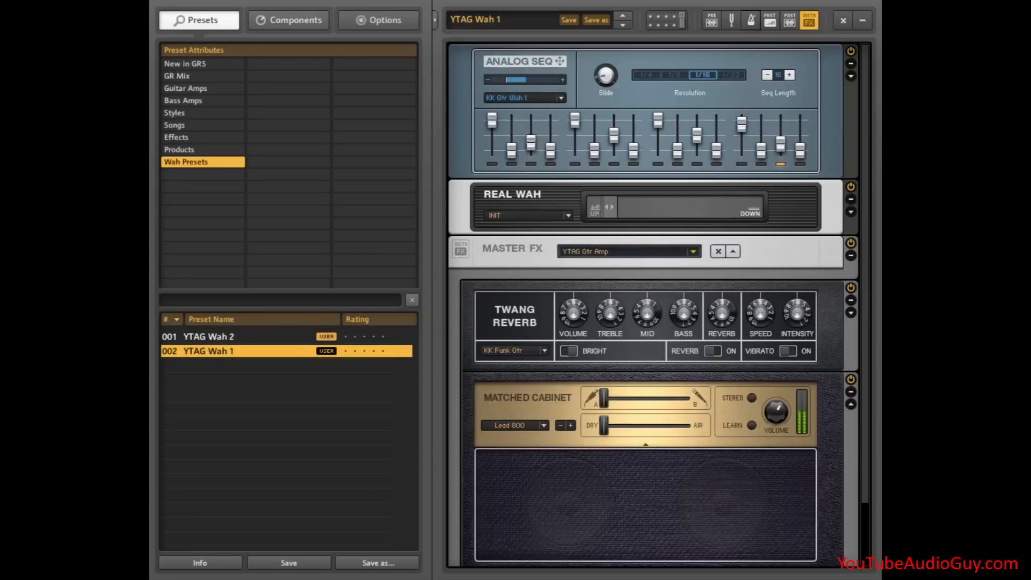
{"action": "left_click", "coordinate": [209, 337]}
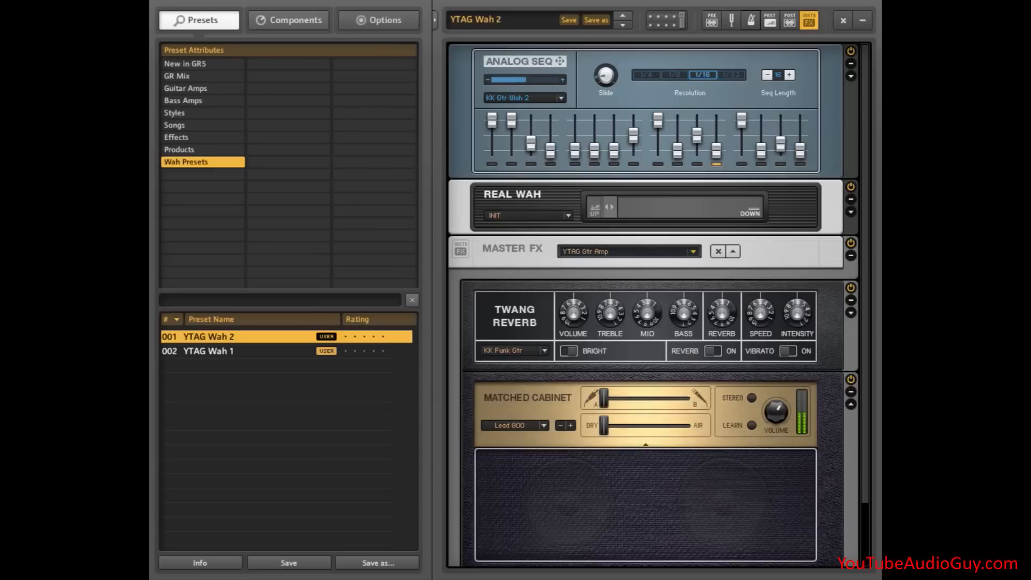
{"action": "left_click", "coordinate": [209, 351]}
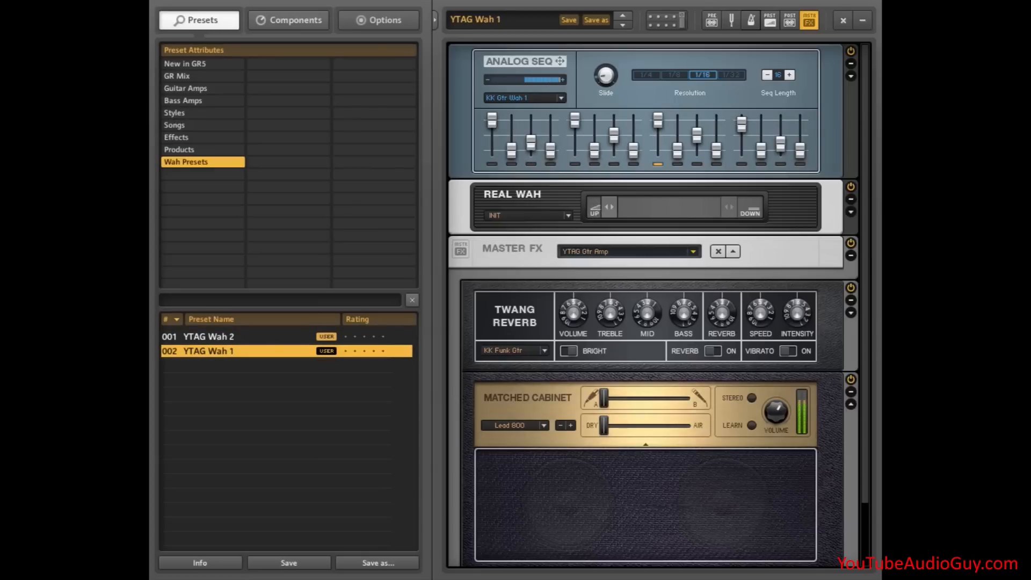
{"action": "left_click", "coordinate": [208, 336]}
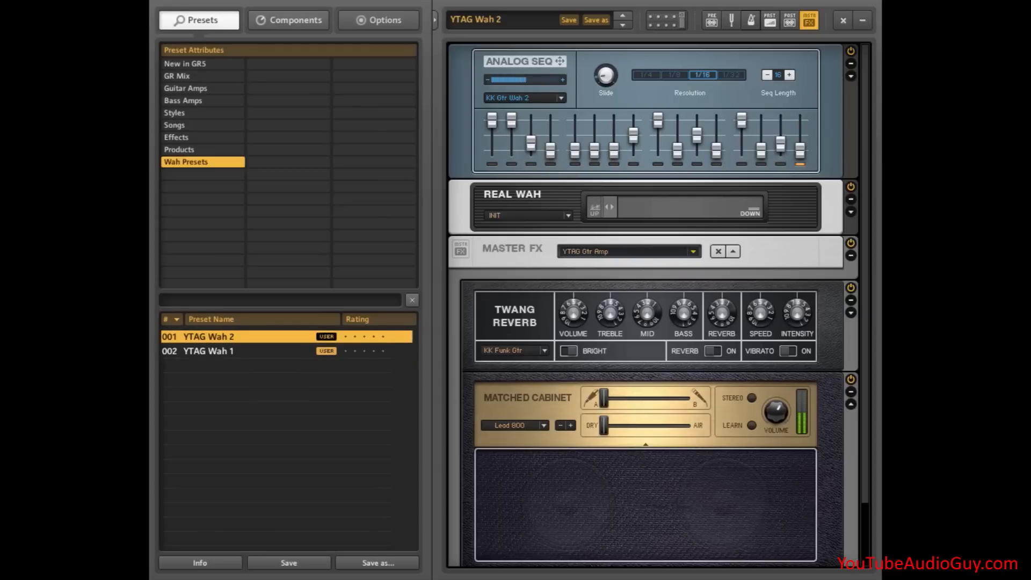
{"action": "left_click", "coordinate": [208, 351]}
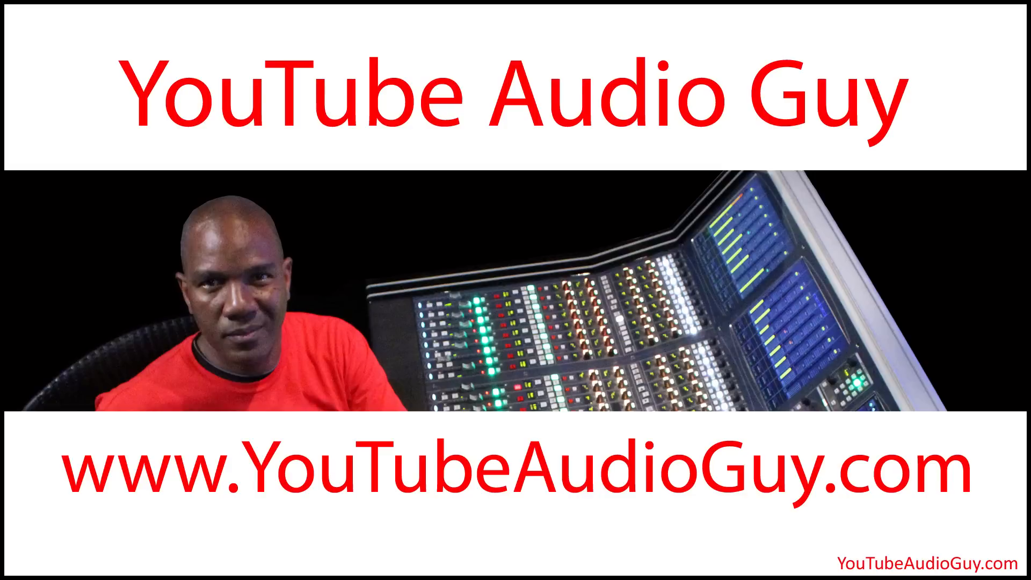